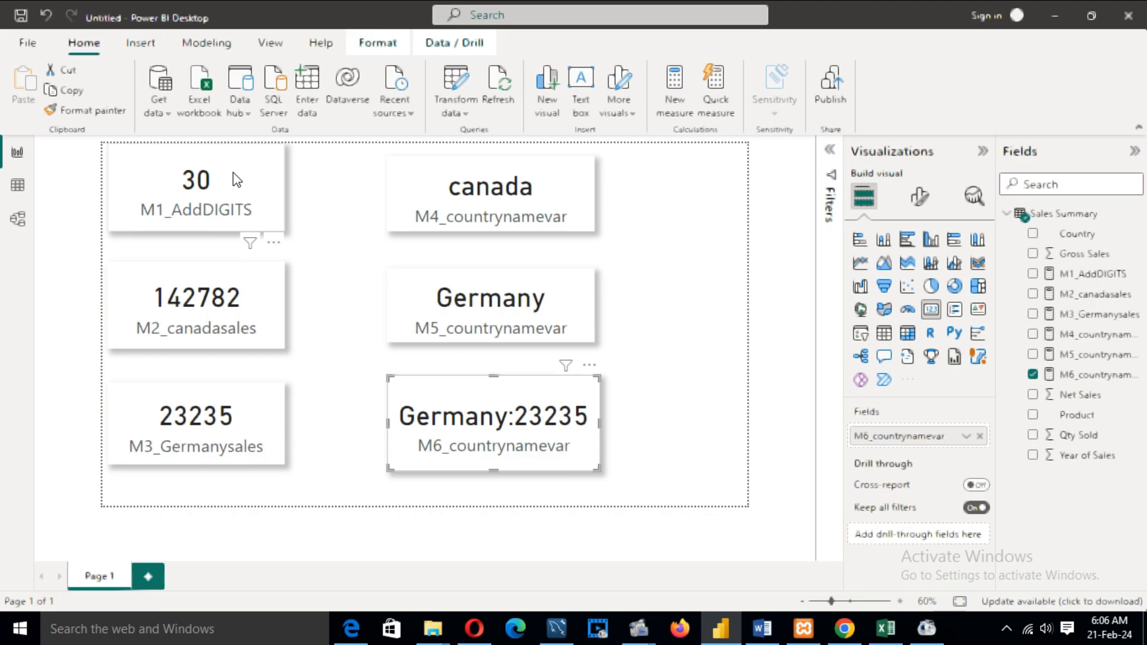
Step: Open the M1_AddDIGITS measure's formula and examine its two digit variables, the return keyword and the addition expression
click(258, 170)
click(1090, 273)
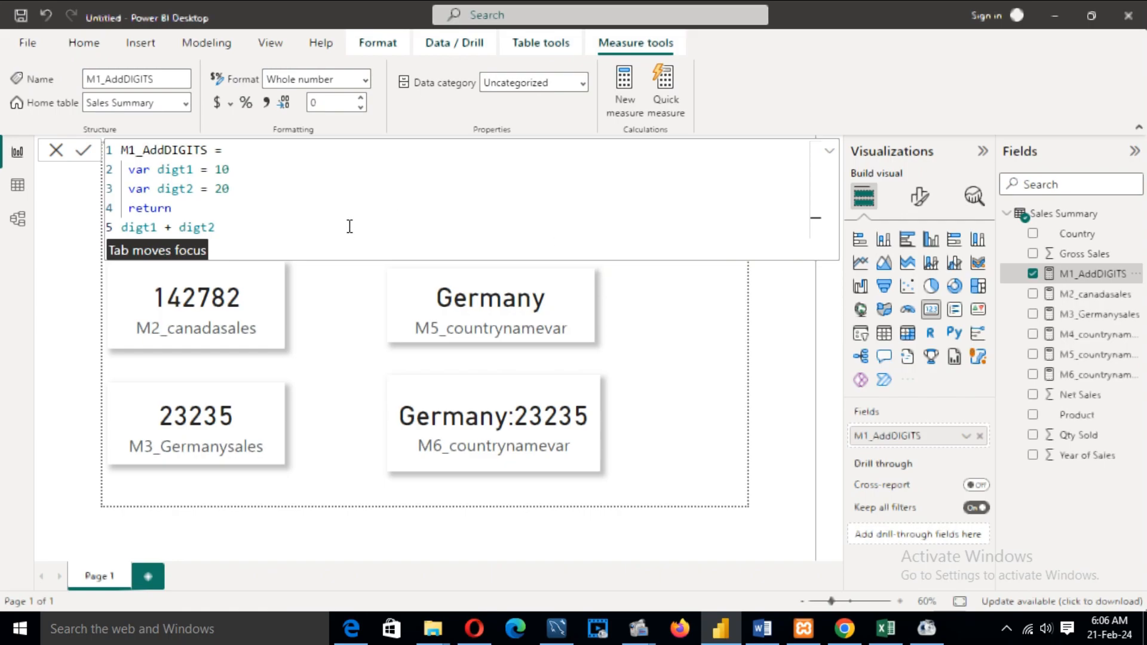
scroll(348, 223, up, 4)
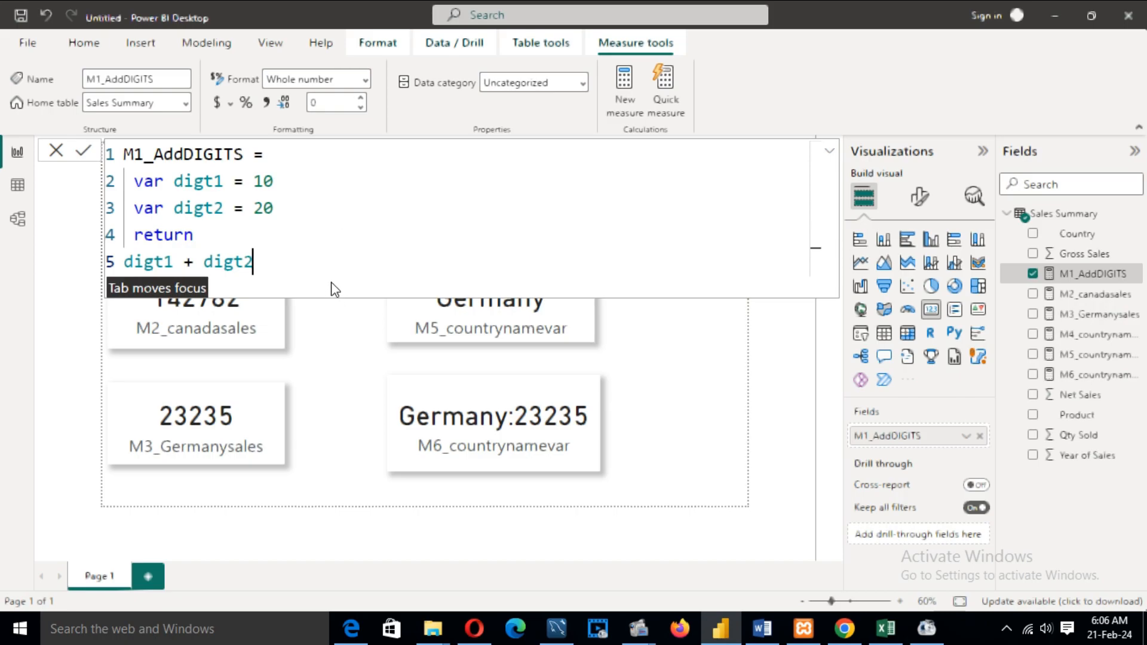
double_click(138, 181)
drag(174, 179, 278, 180)
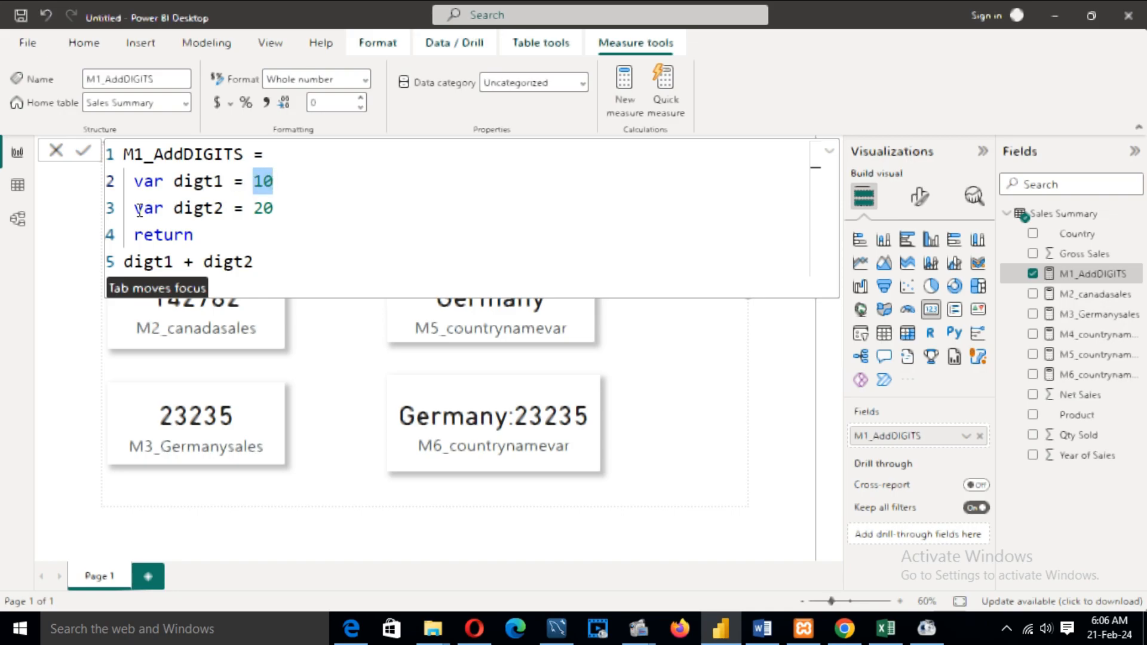
drag(139, 210, 274, 208)
click(231, 208)
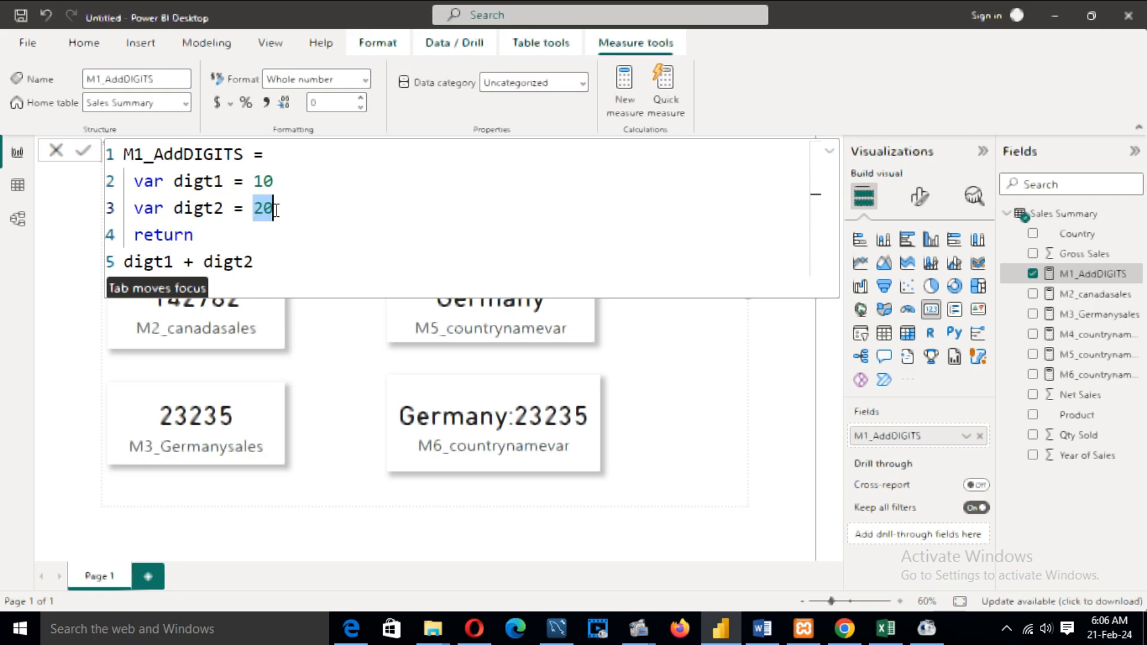
drag(134, 234, 192, 234)
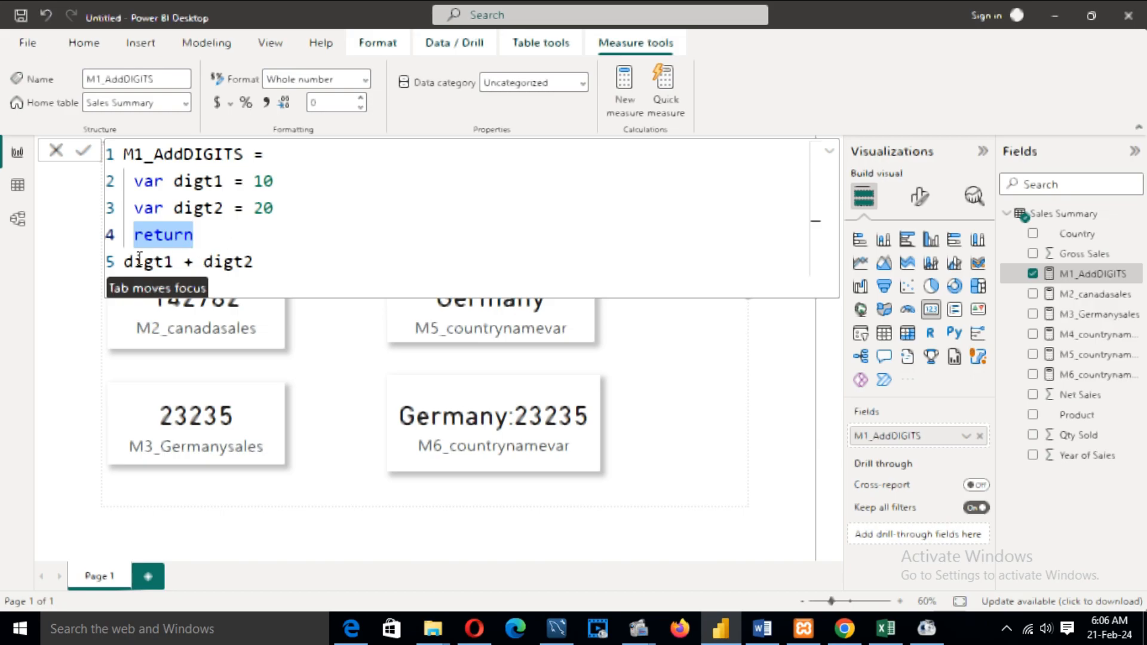
drag(124, 261, 252, 261)
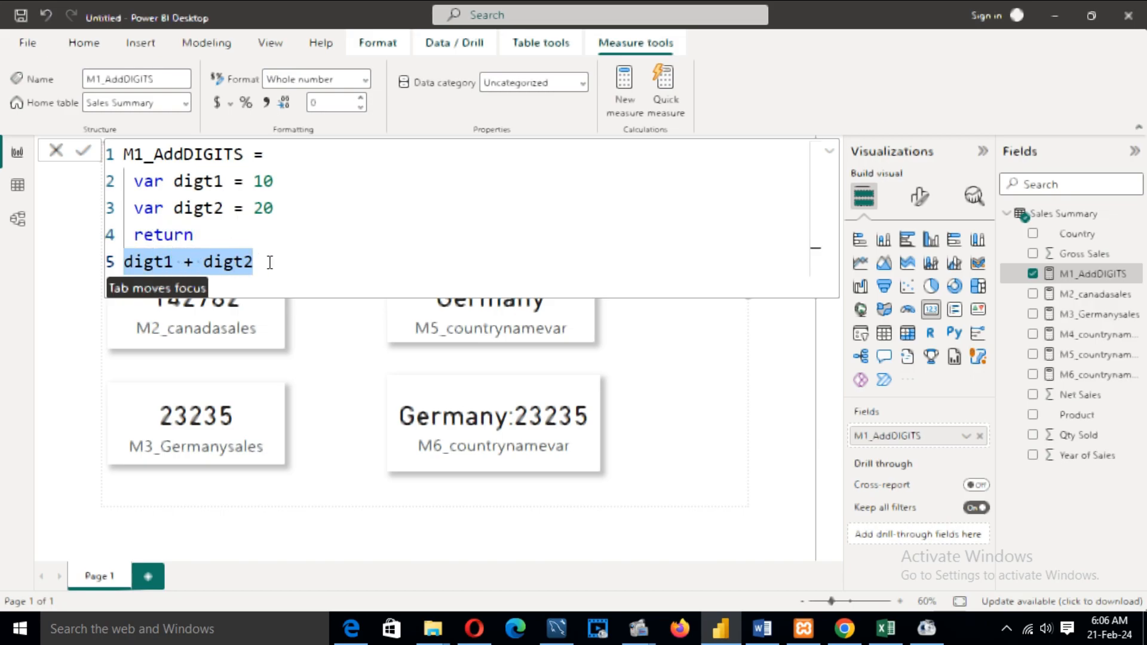
click(270, 263)
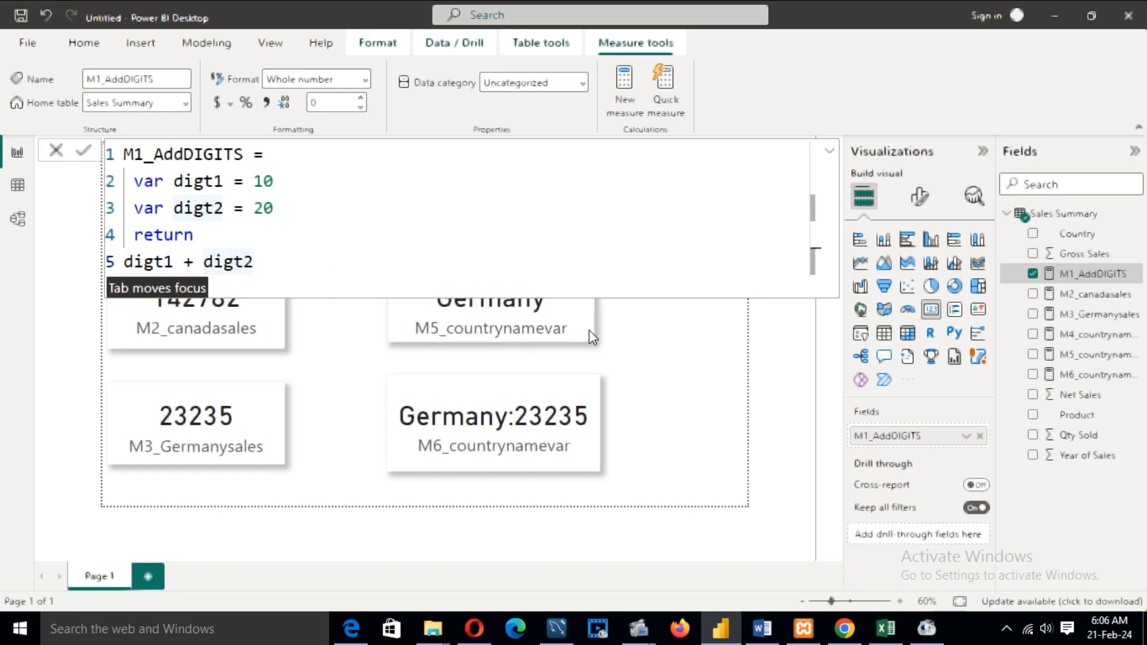
click(671, 330)
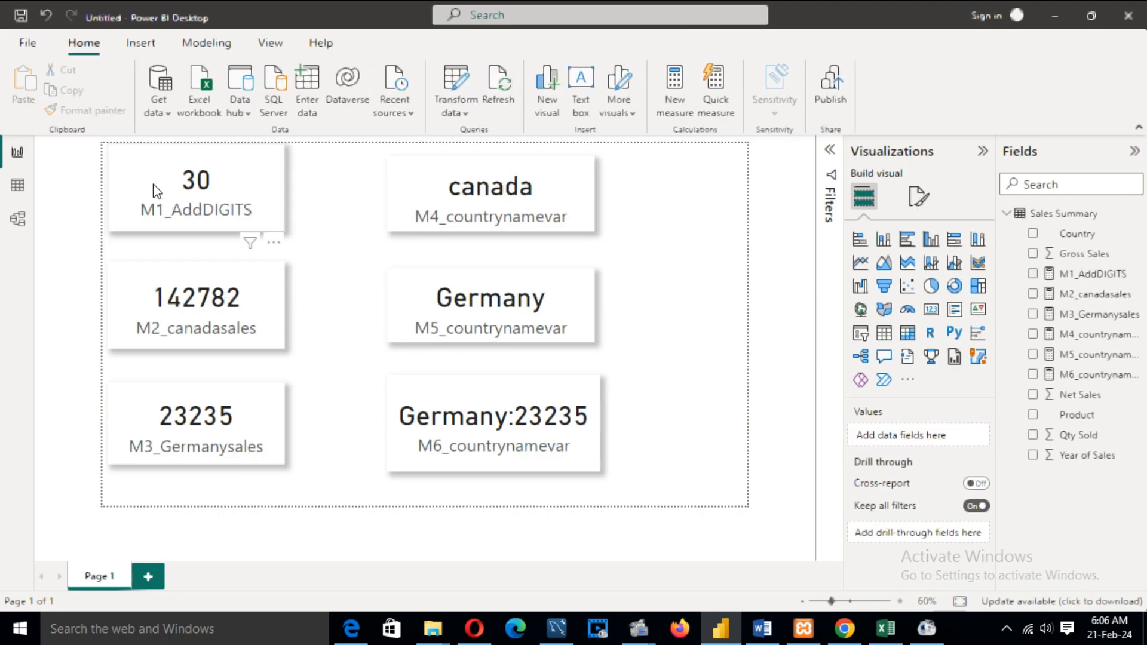
click(186, 220)
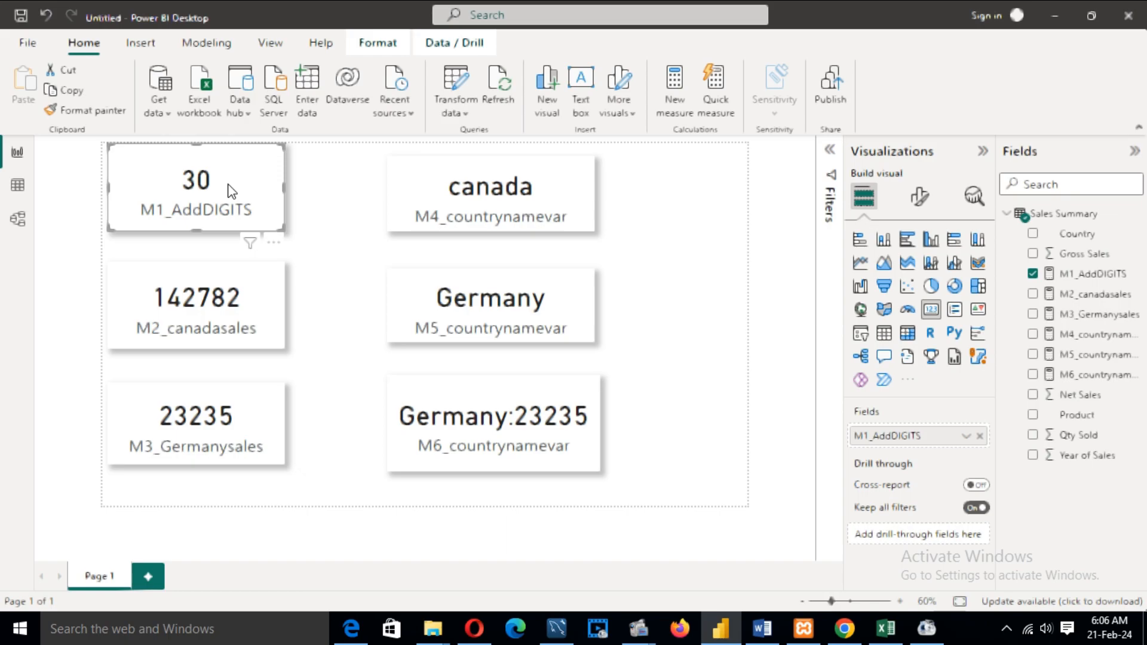
Step: Open the M2_canadasales measure's formula and examine its CALCULATE and SUM functions, the Gross Sales column and the Country filter
click(180, 307)
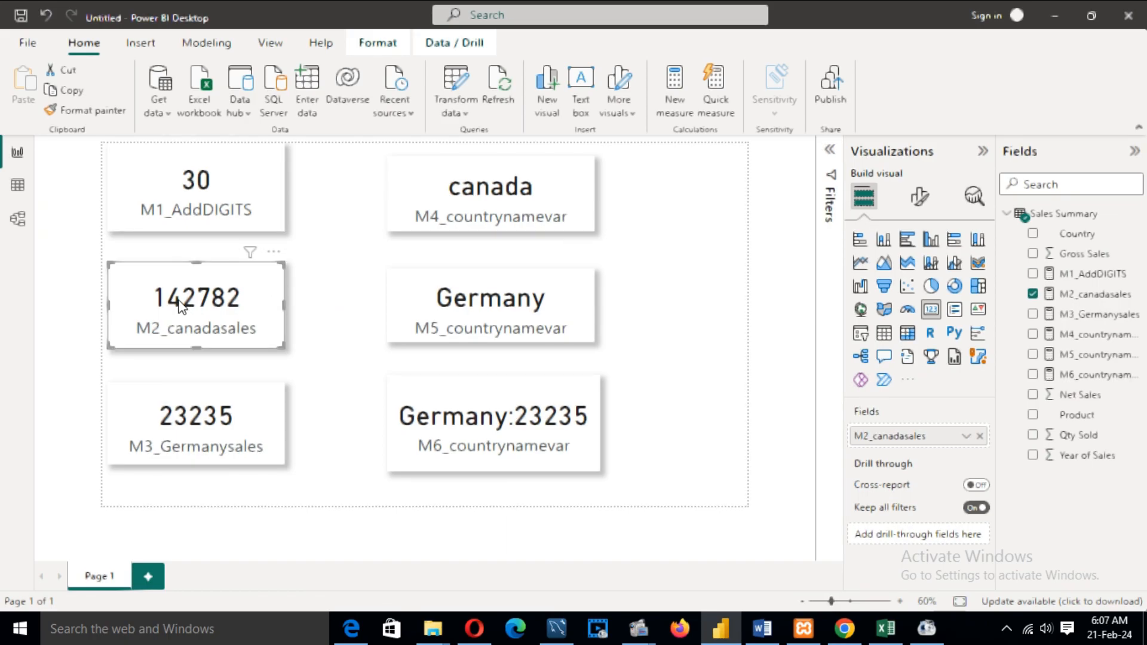
click(1072, 296)
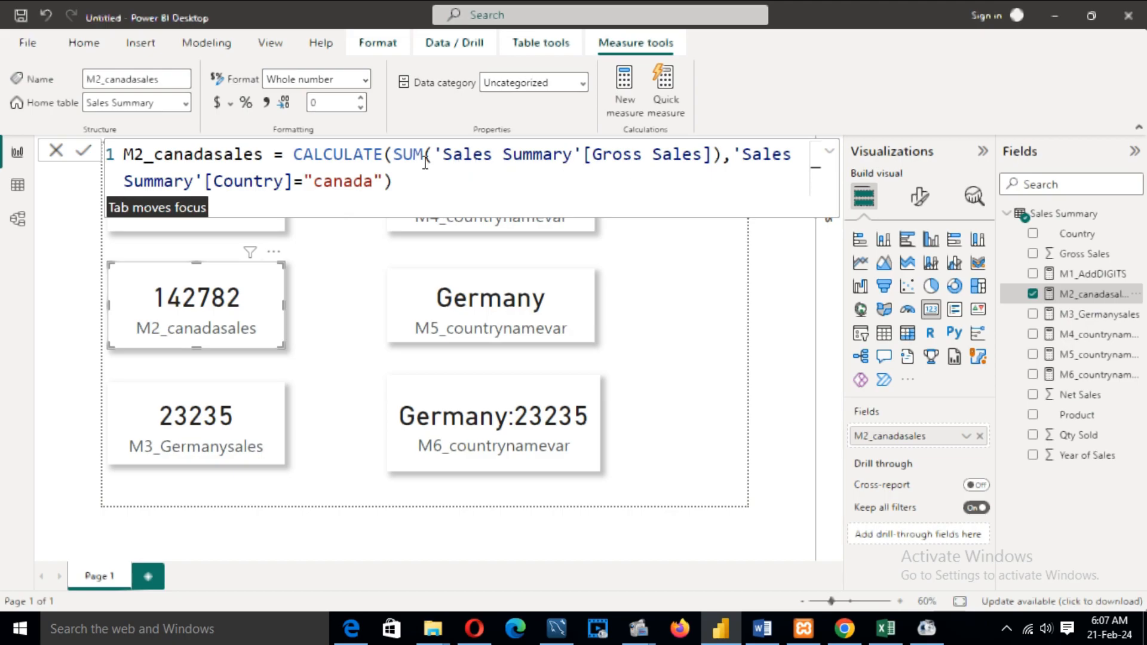
drag(292, 154, 391, 154)
drag(124, 154, 712, 157)
click(300, 154)
click(452, 156)
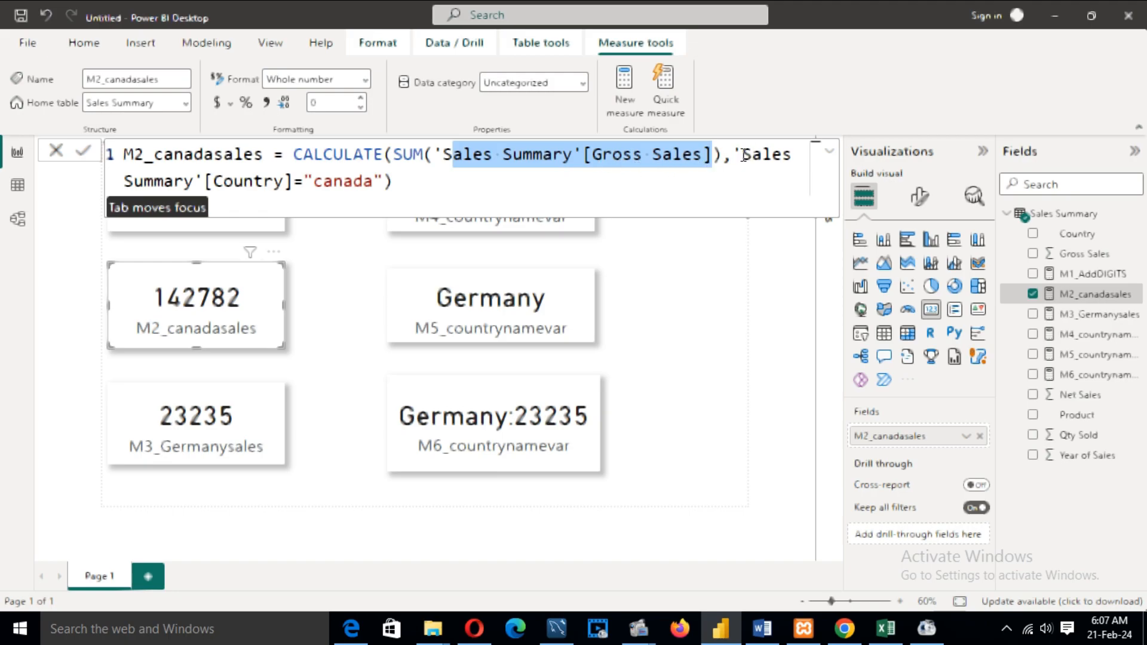
drag(744, 156, 801, 155)
drag(218, 181, 389, 179)
click(417, 178)
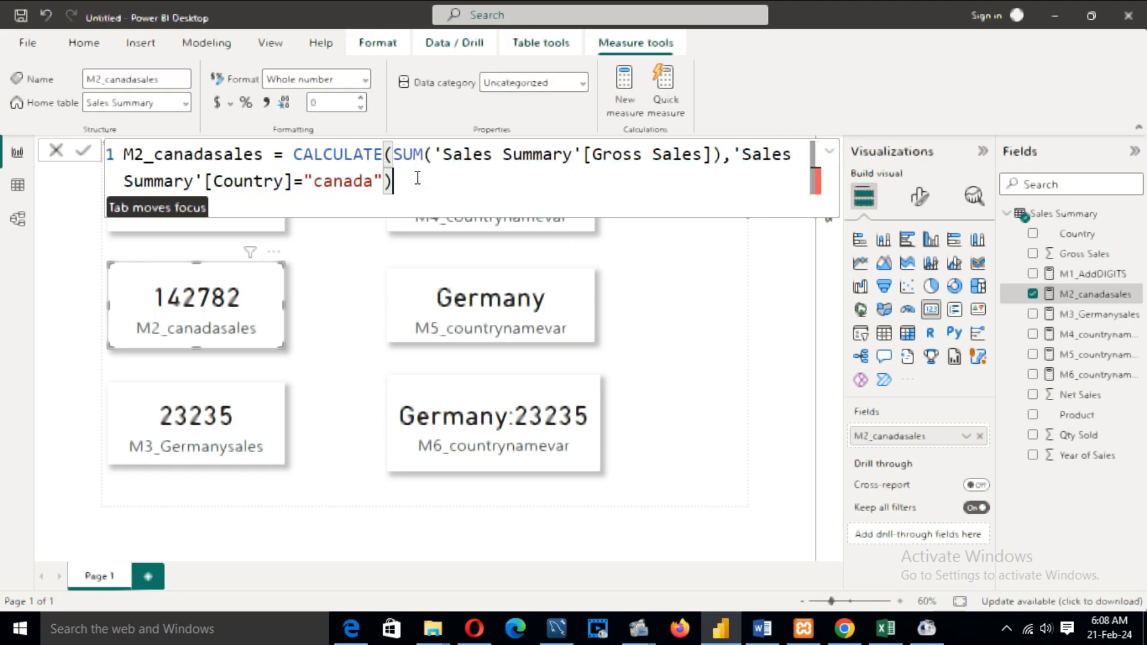
click(345, 301)
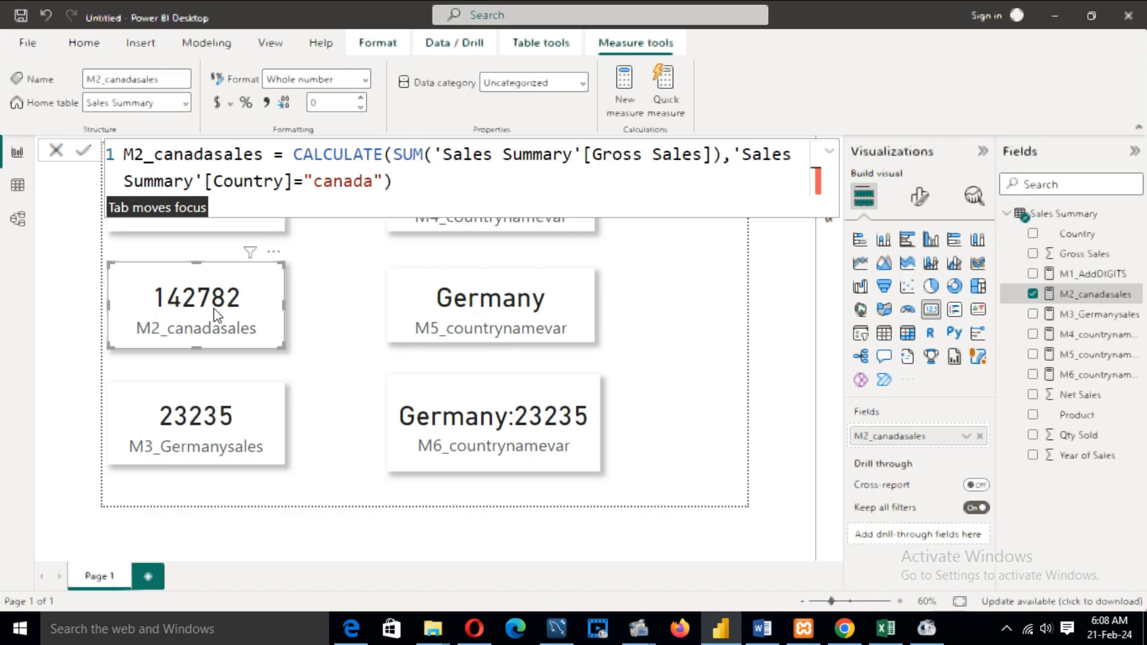
click(298, 309)
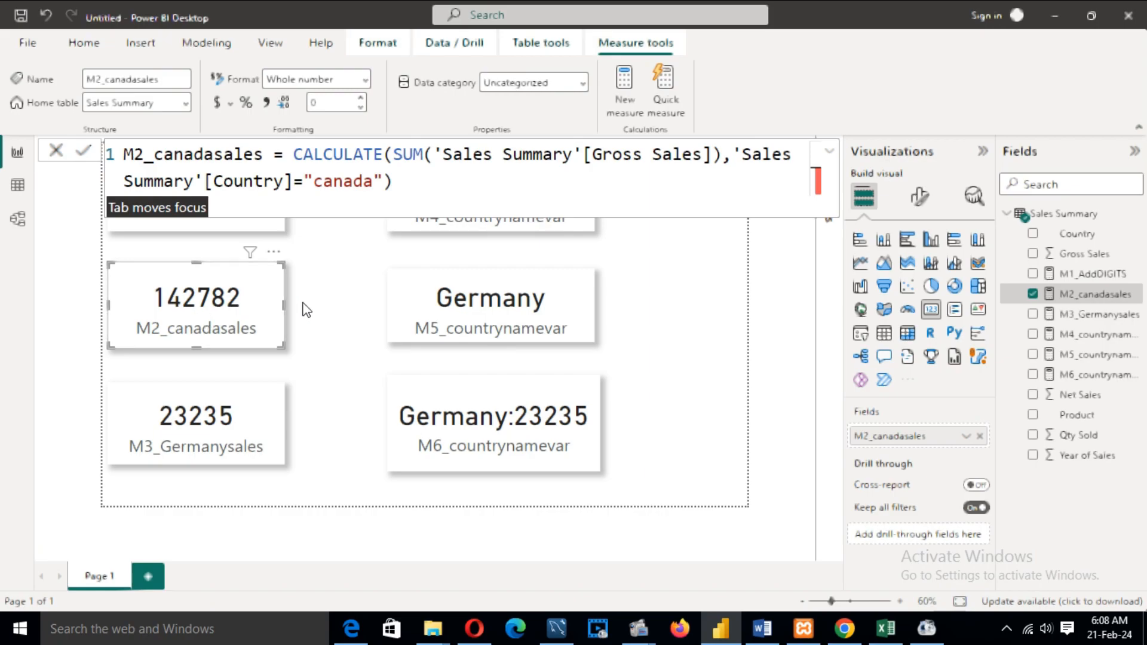
click(221, 324)
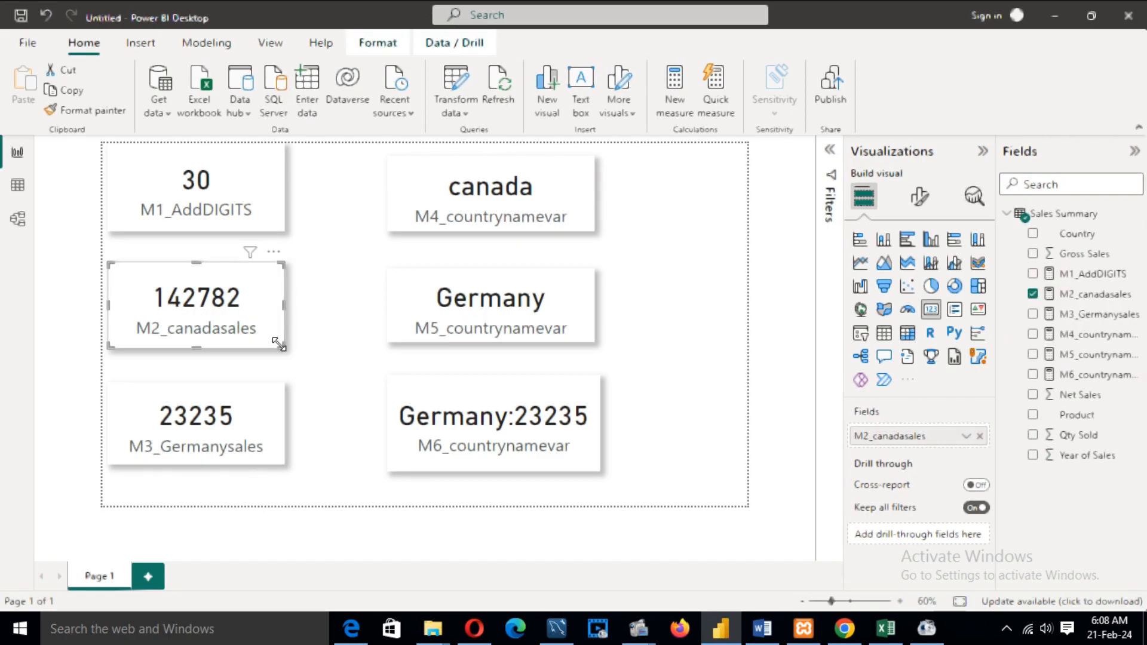
Step: Open the M3_Germanysales measure's formula and examine its CALCULATE of summed Gross Sales with the Country filter
click(241, 421)
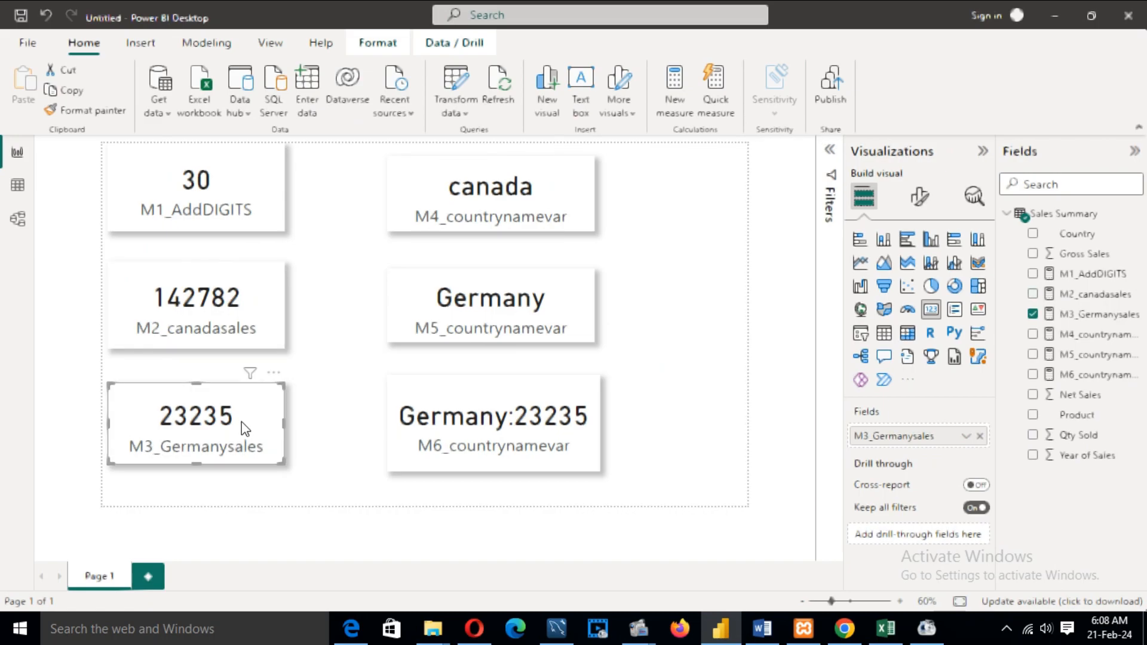
click(1095, 326)
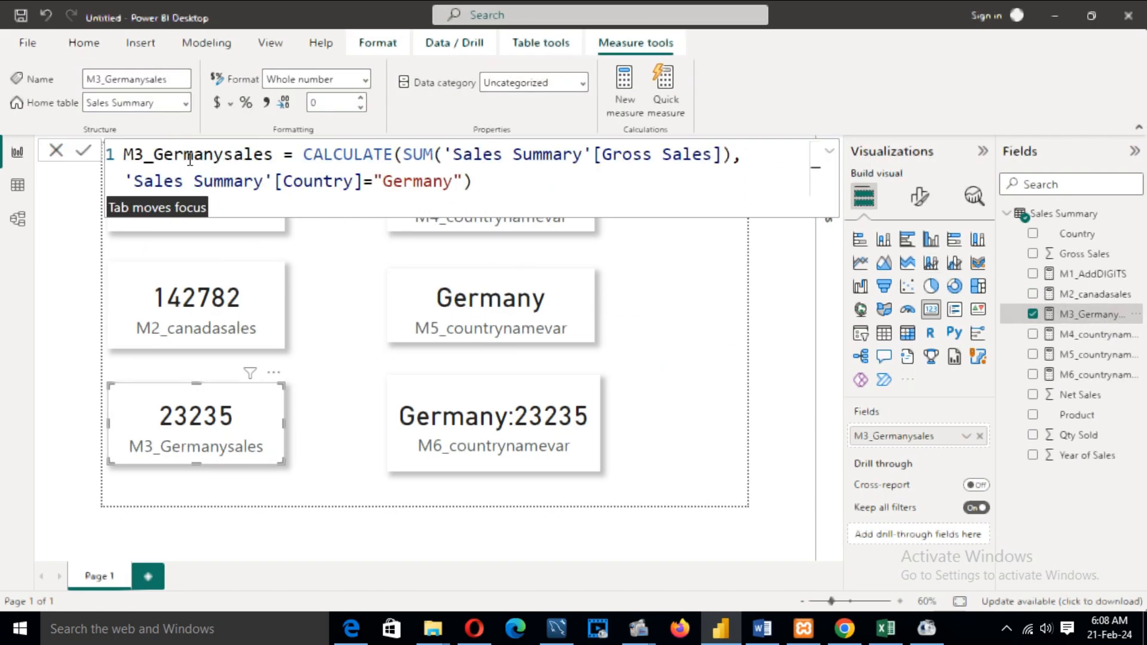
double_click(308, 154)
double_click(418, 155)
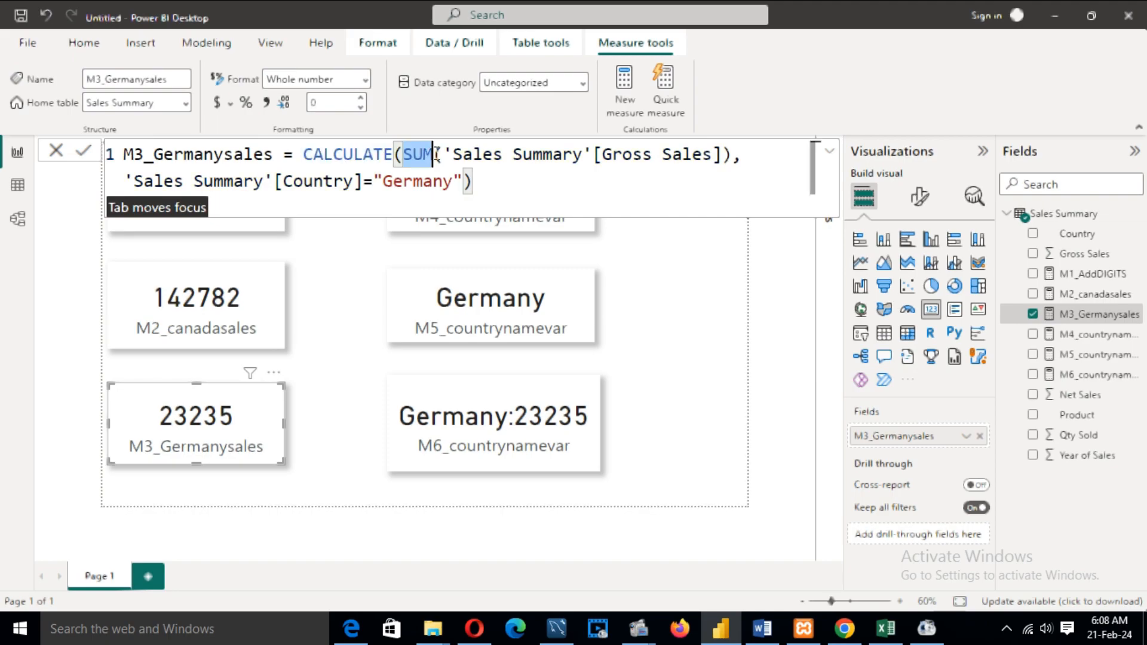
drag(462, 154, 731, 154)
drag(133, 181, 465, 181)
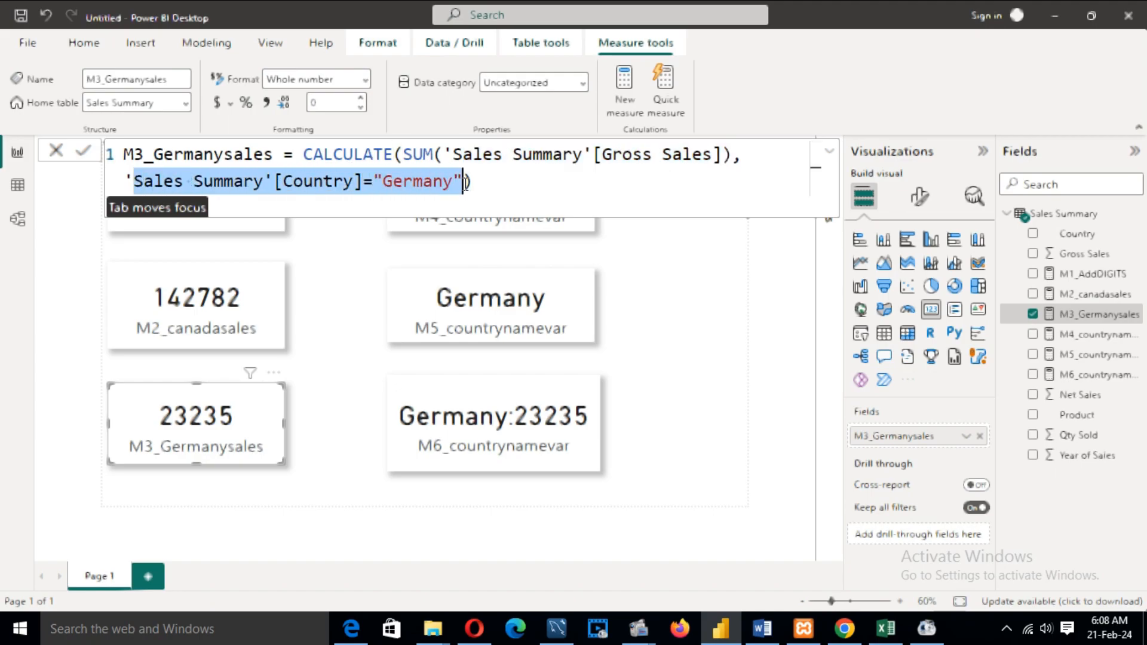
click(210, 406)
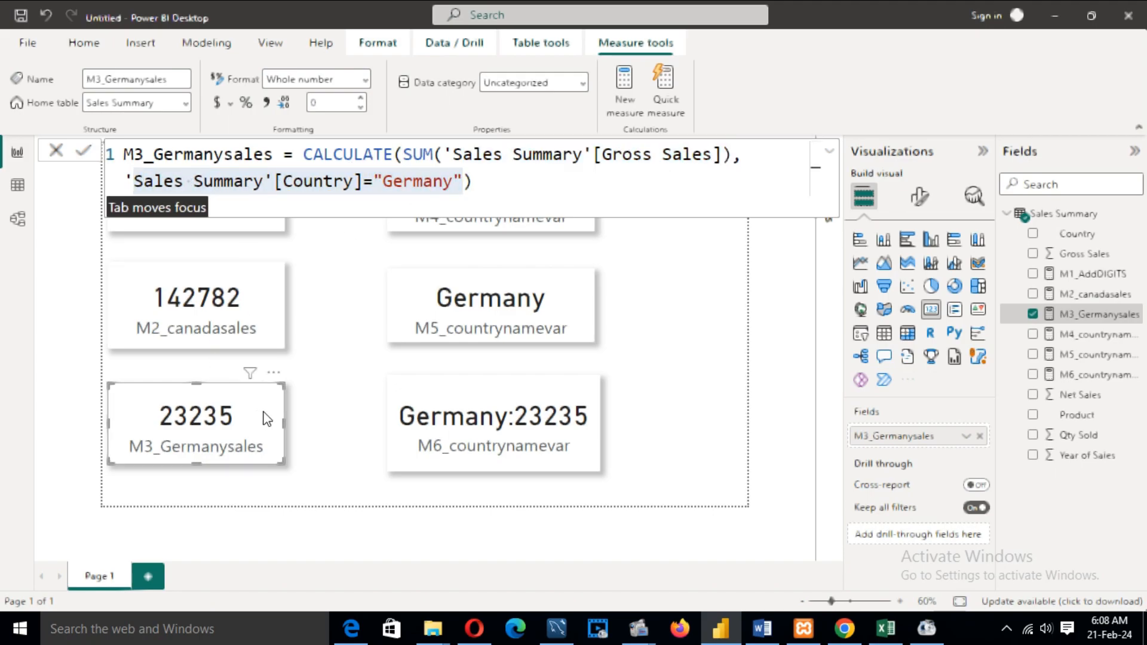
click(328, 423)
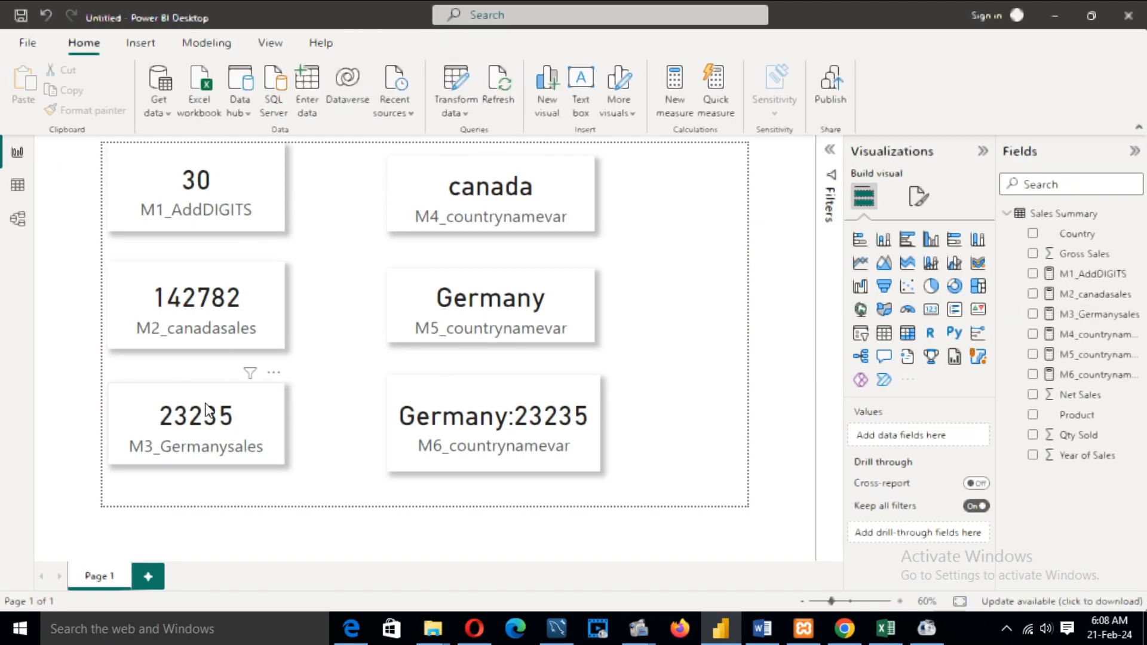
Step: Open the M4_countrynamevar measure's formula and examine its canadasales and Germanysales variable definitions and the return keyword
click(481, 192)
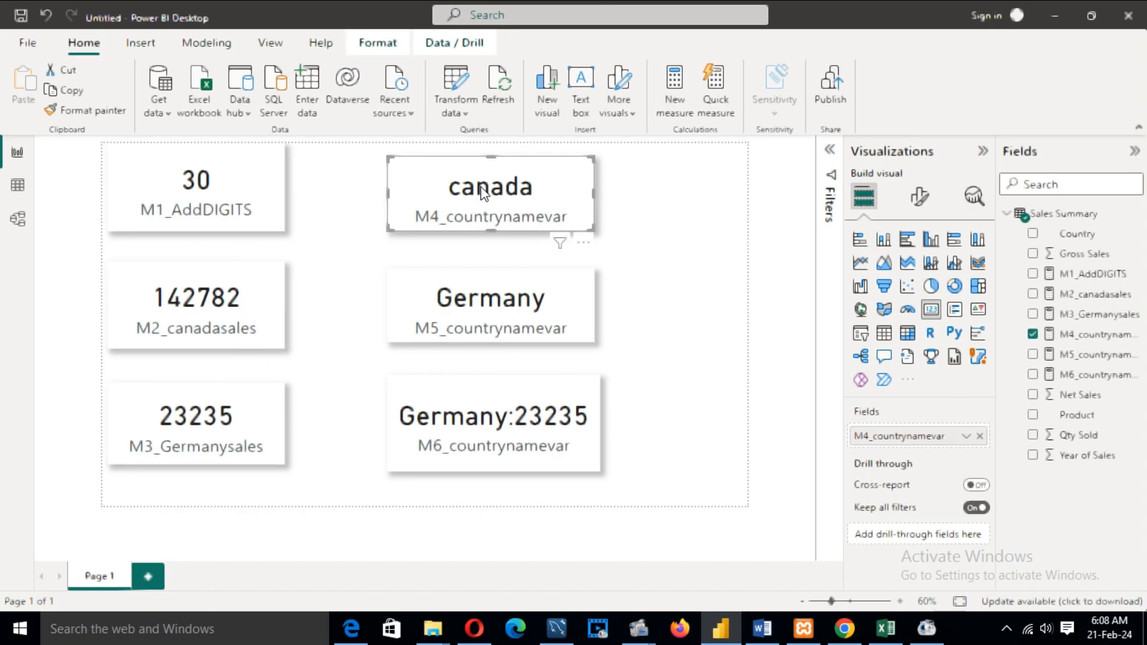
click(1106, 335)
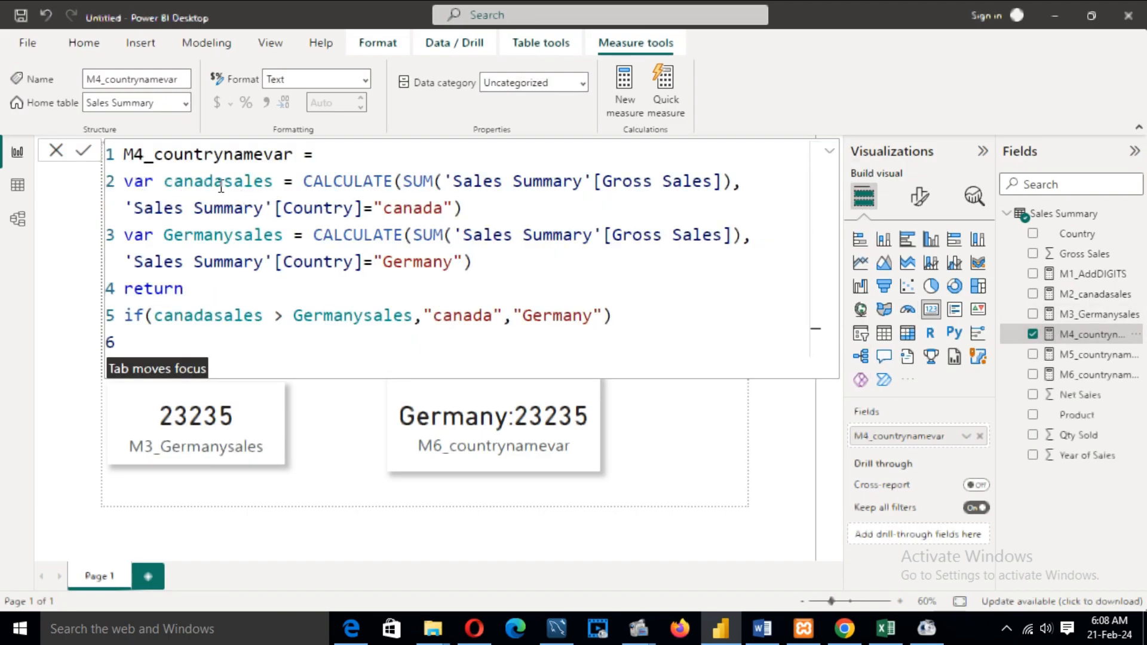
drag(164, 181, 463, 209)
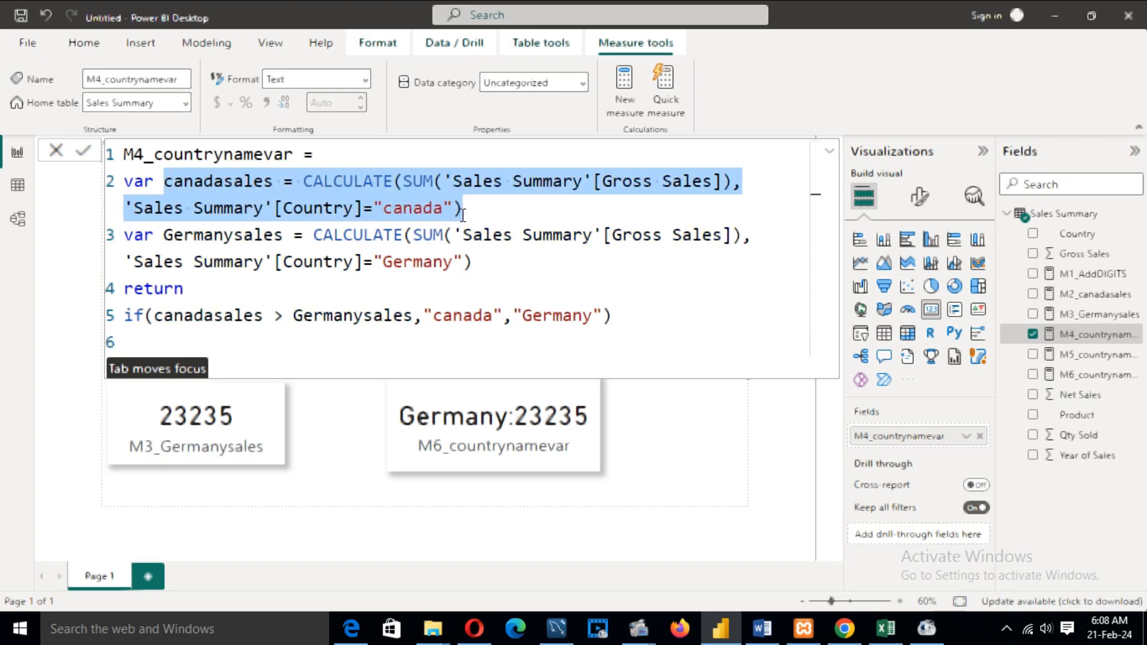
drag(161, 235, 475, 266)
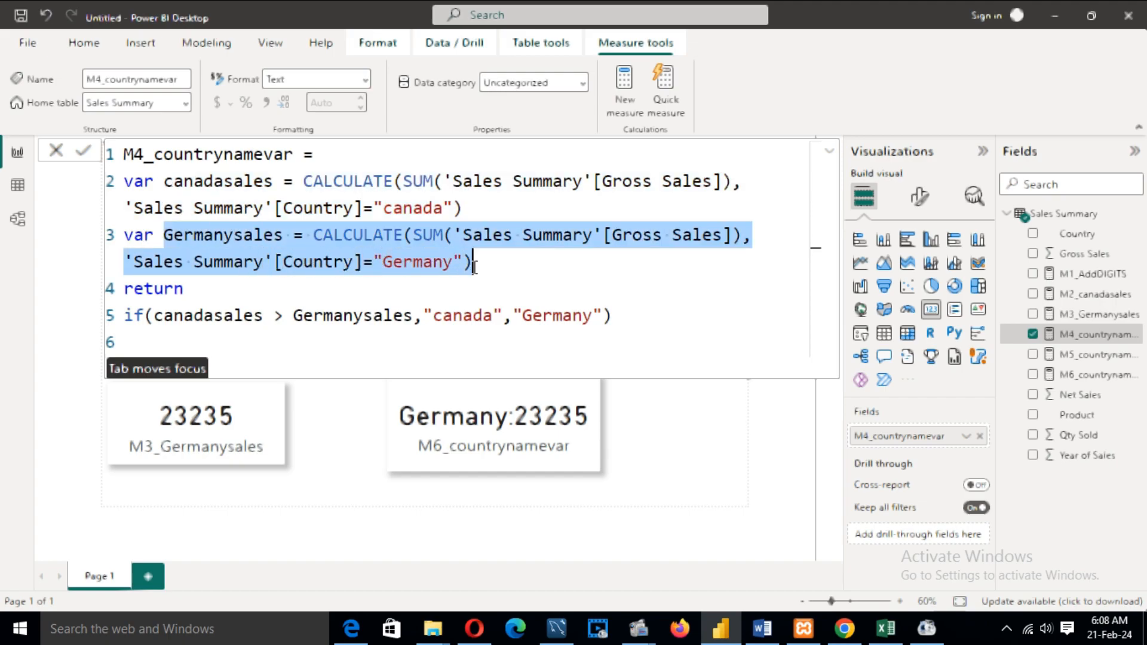
double_click(178, 288)
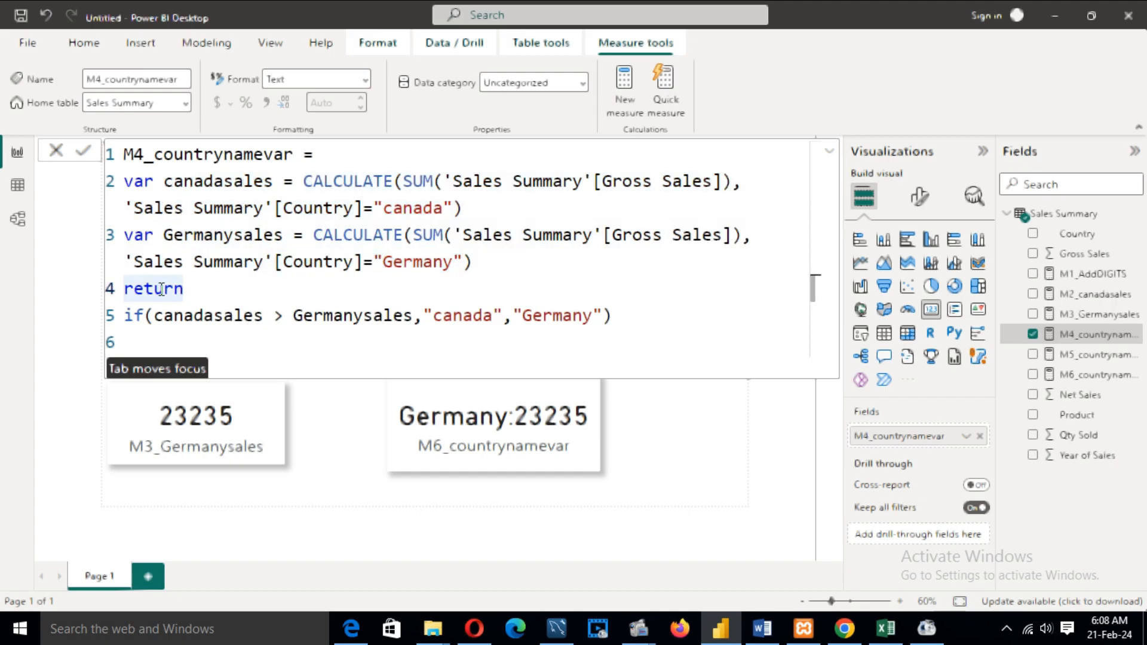
drag(180, 289, 125, 290)
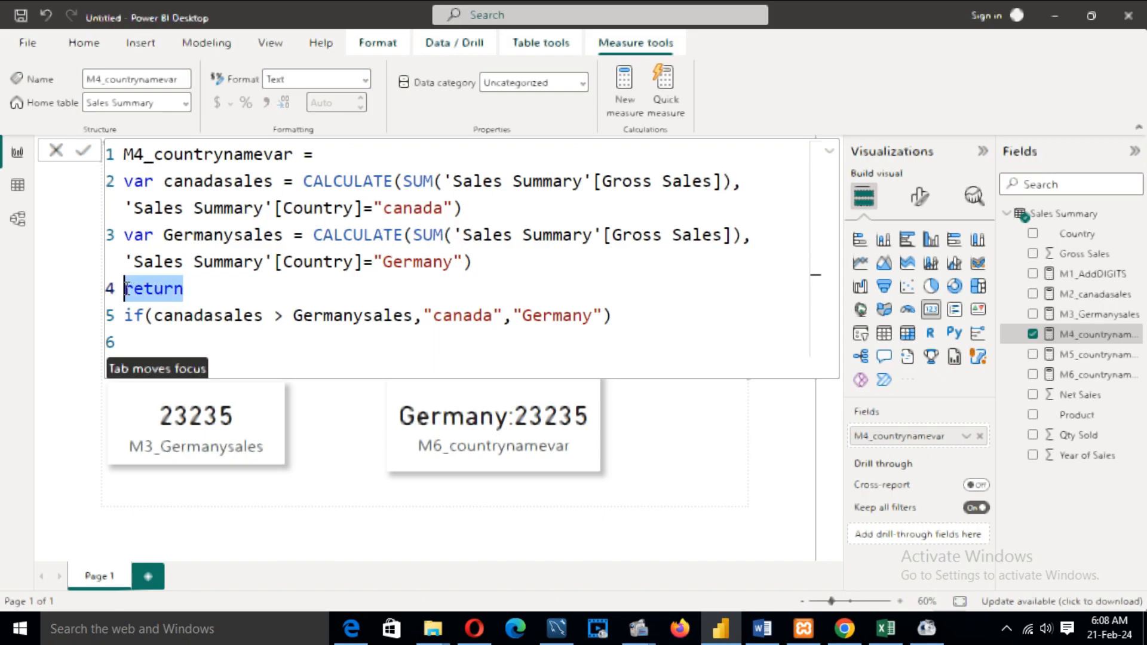
click(238, 289)
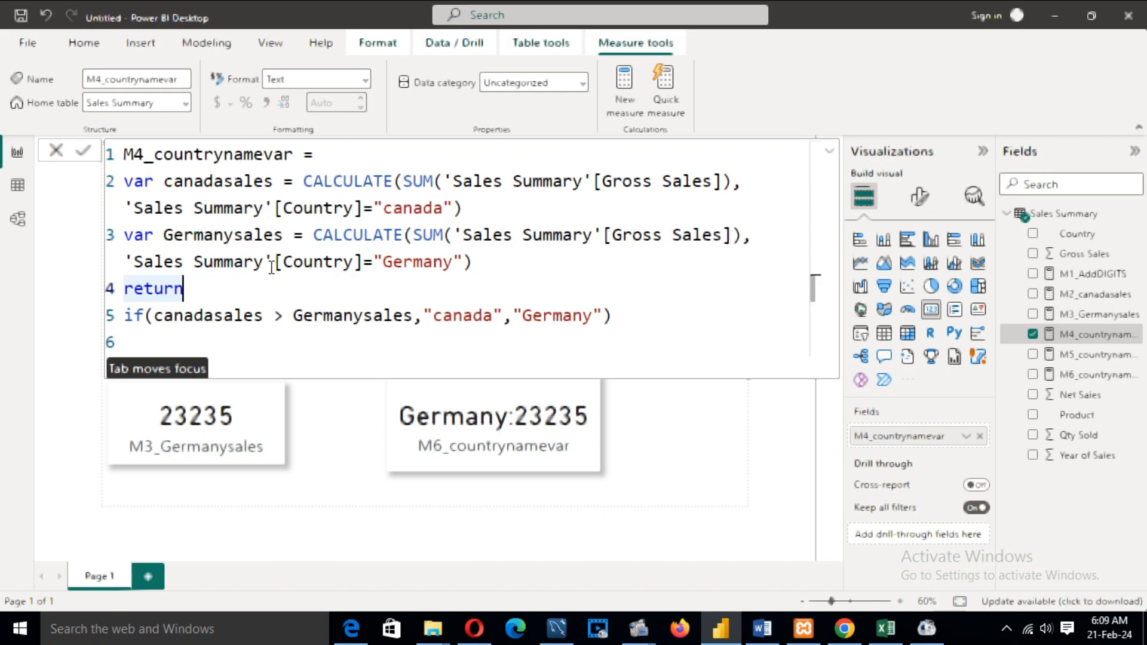
click(293, 344)
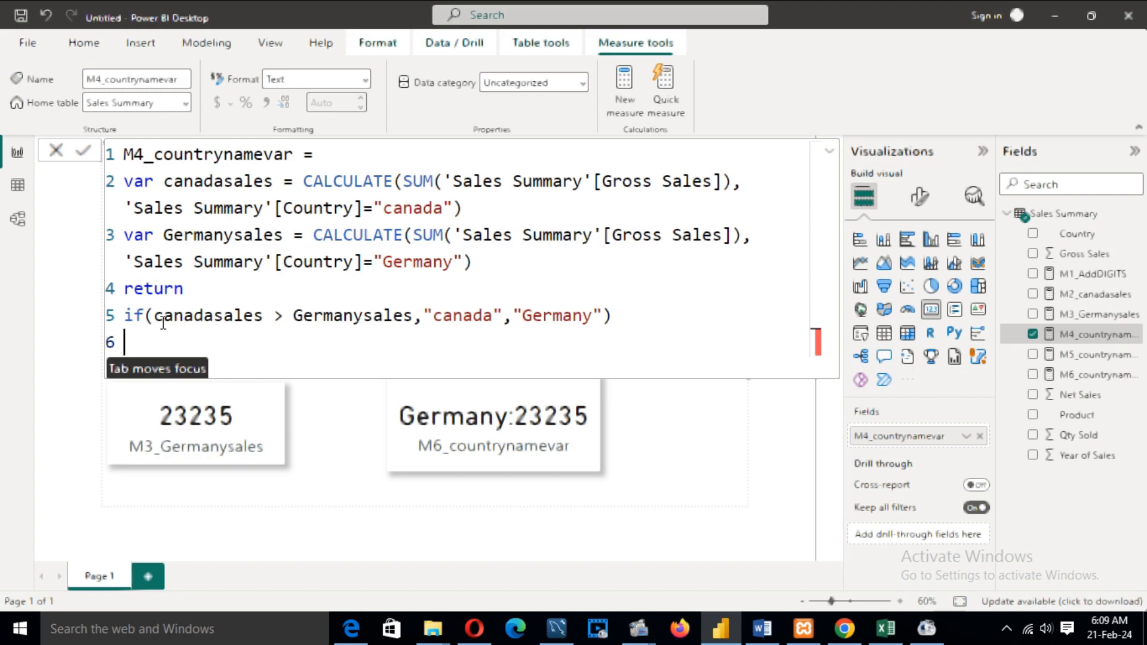
Step: Examine how the IF condition in M4_countrynamevar compares the canadasales variable with the Germanysales variable
drag(124, 315, 264, 316)
click(217, 340)
drag(164, 181, 273, 181)
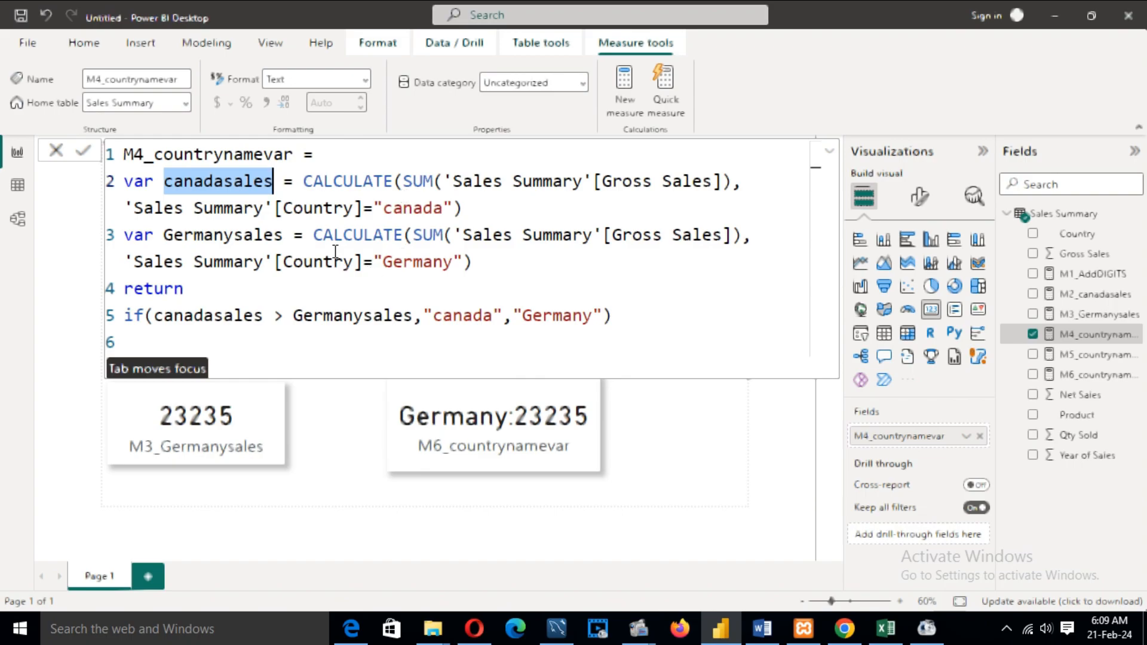
drag(273, 316, 283, 318)
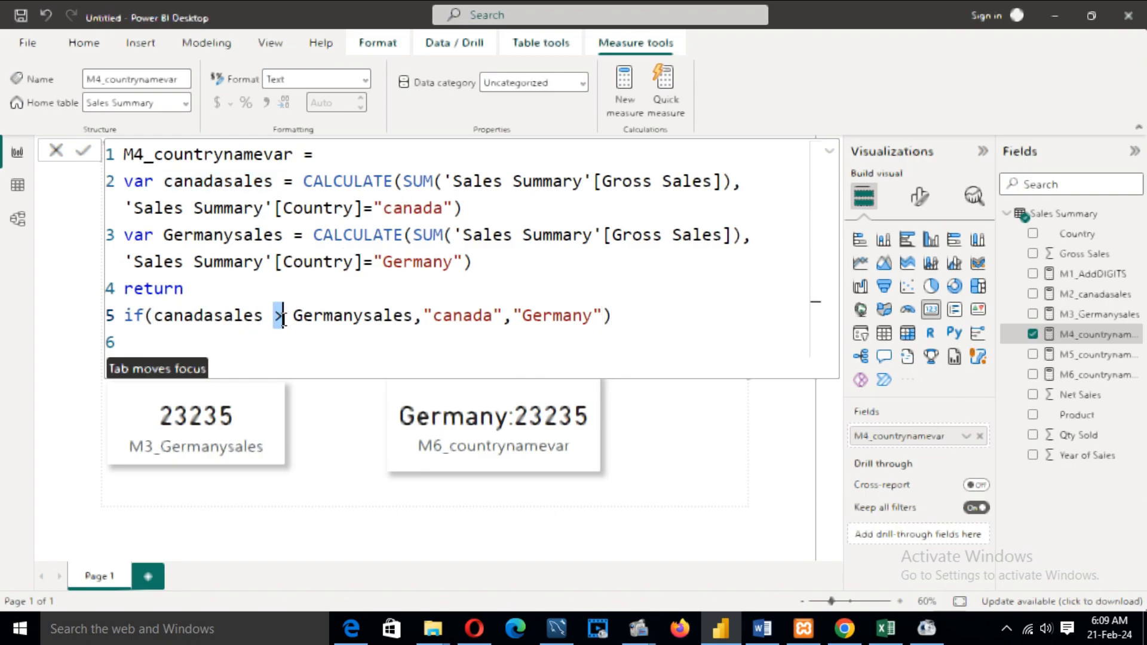
drag(165, 235, 279, 233)
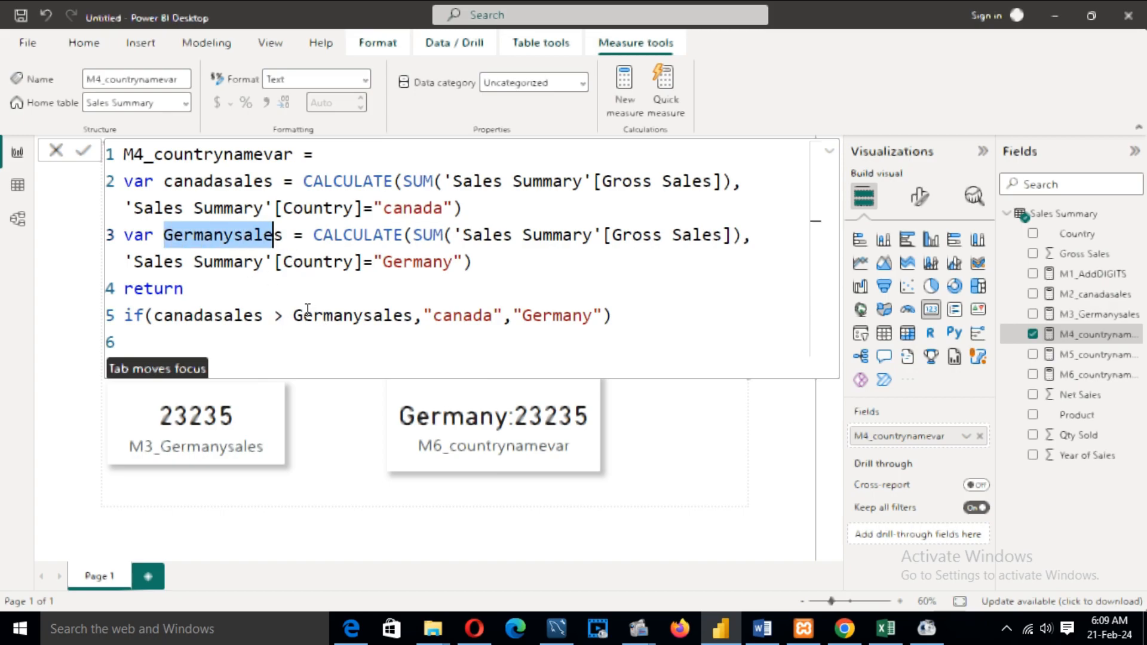
drag(294, 316, 414, 316)
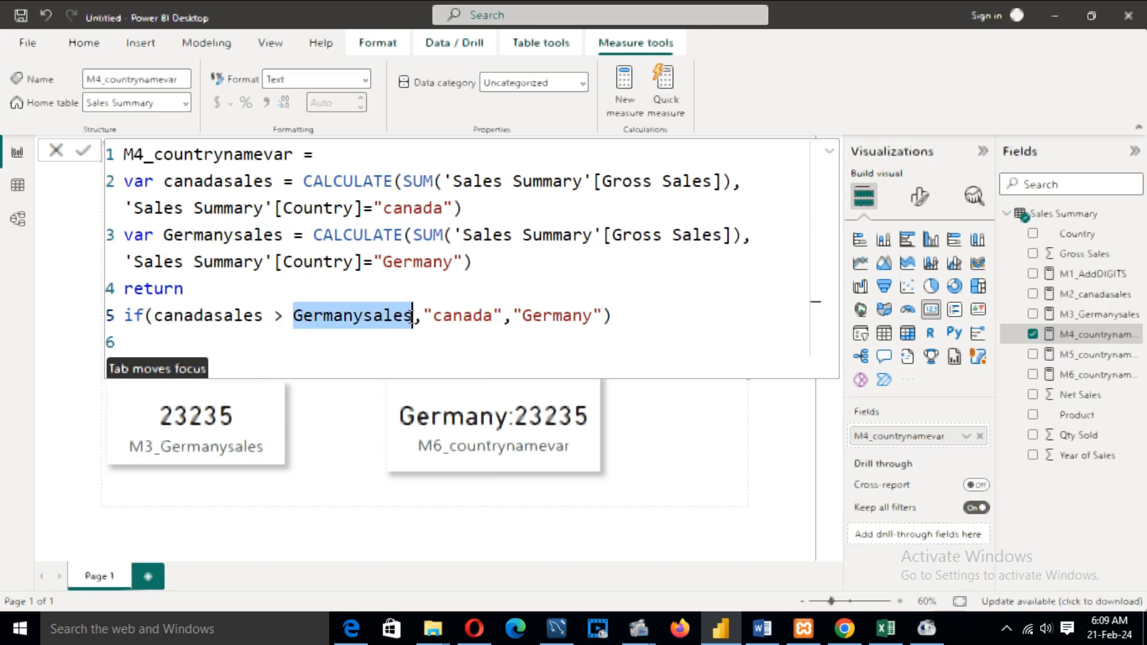
click(434, 343)
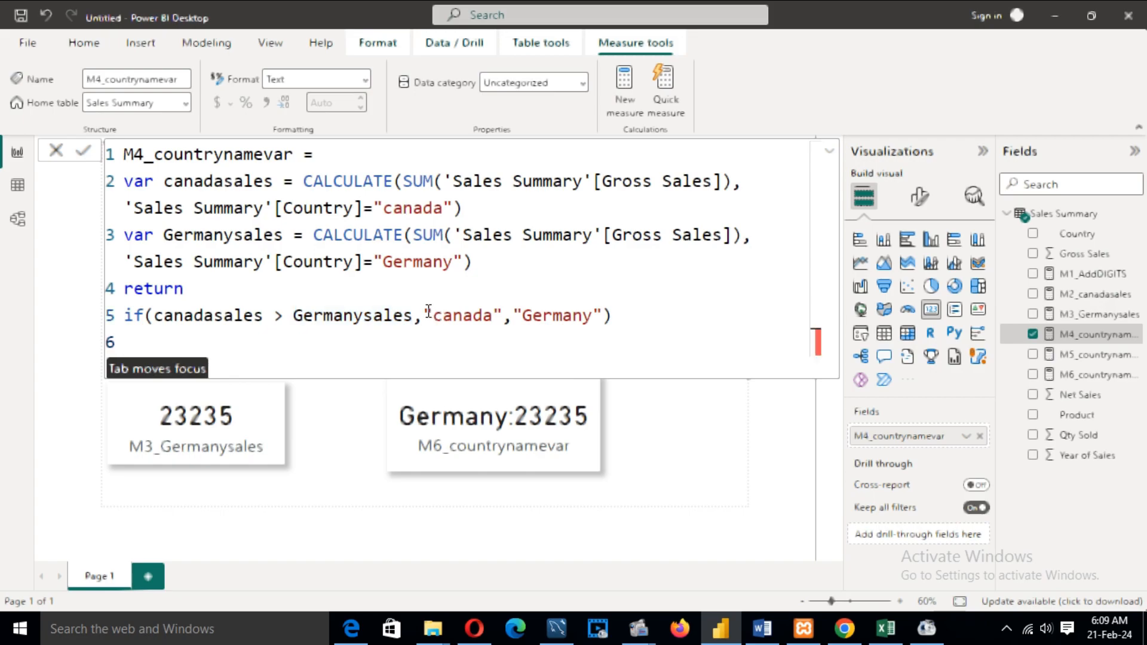
Step: Examine the "canada" and "Germany" results of M4_countrynamevar's IF function, and compare its card with the M2_canadasales and M3_Germanysales cards
drag(427, 315, 592, 316)
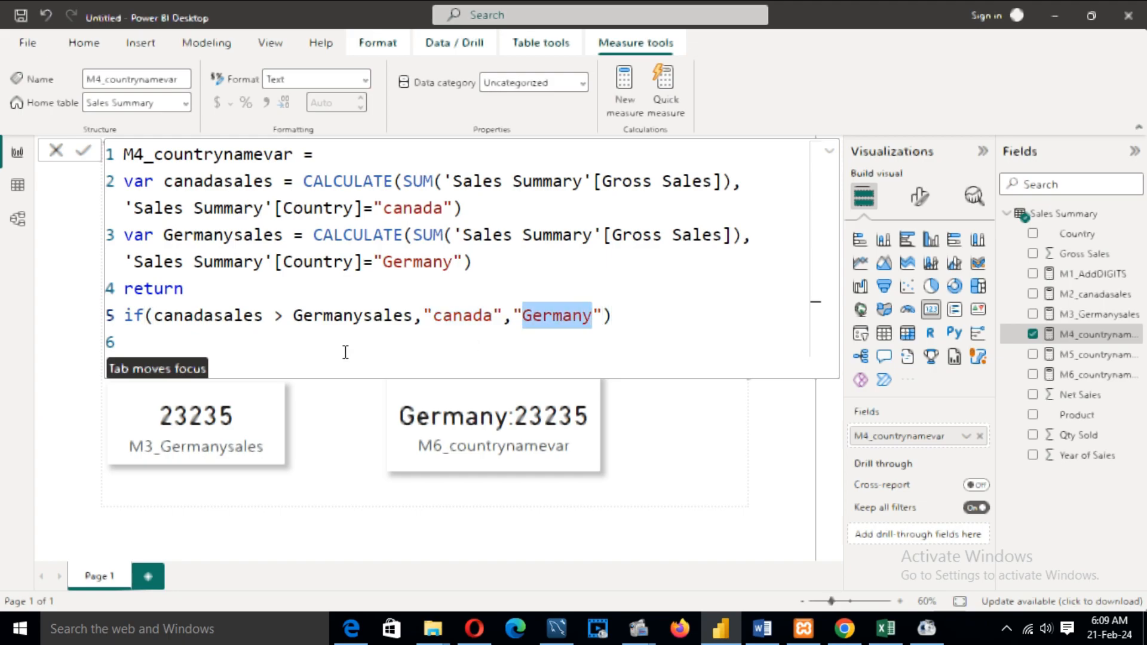
drag(425, 317, 474, 317)
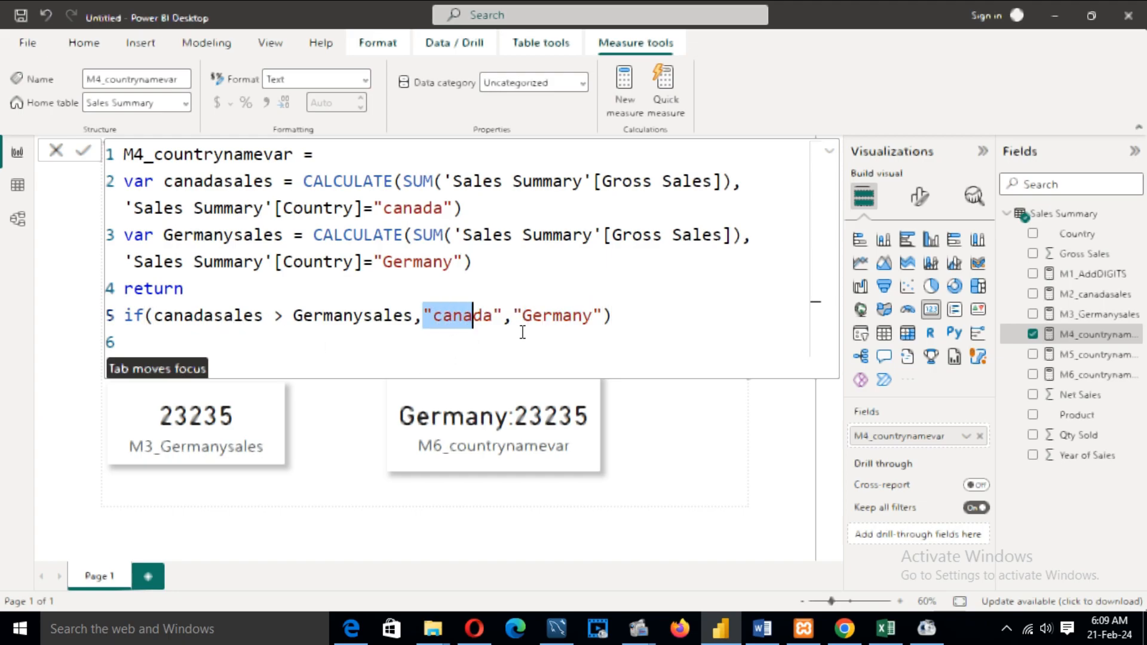
click(447, 349)
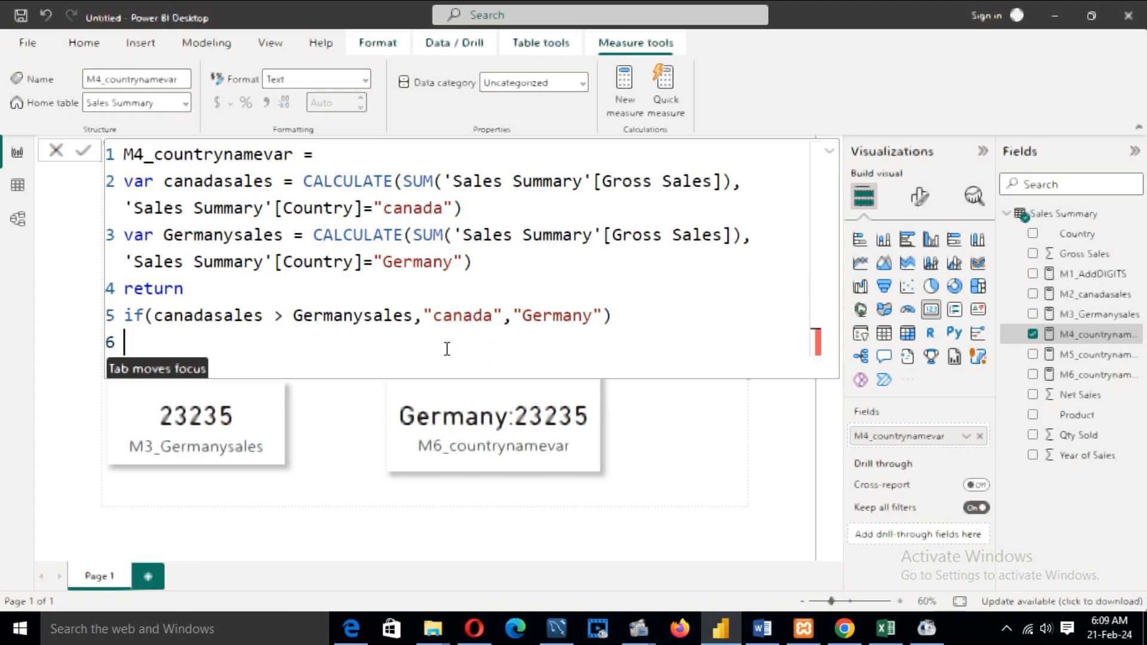
click(320, 422)
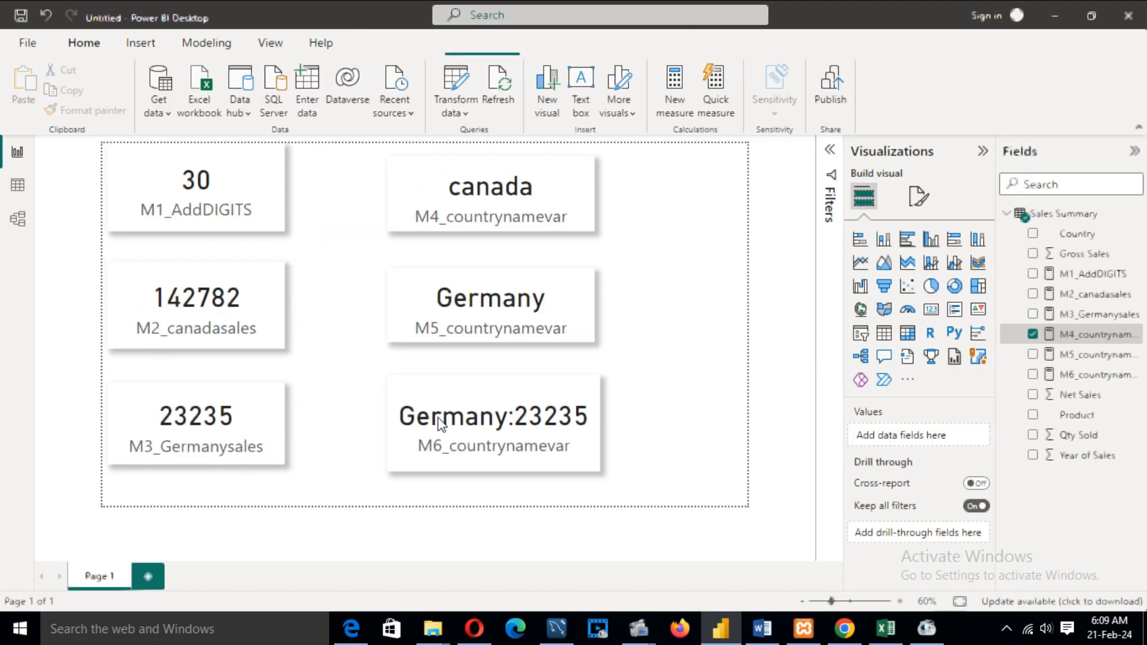
click(561, 193)
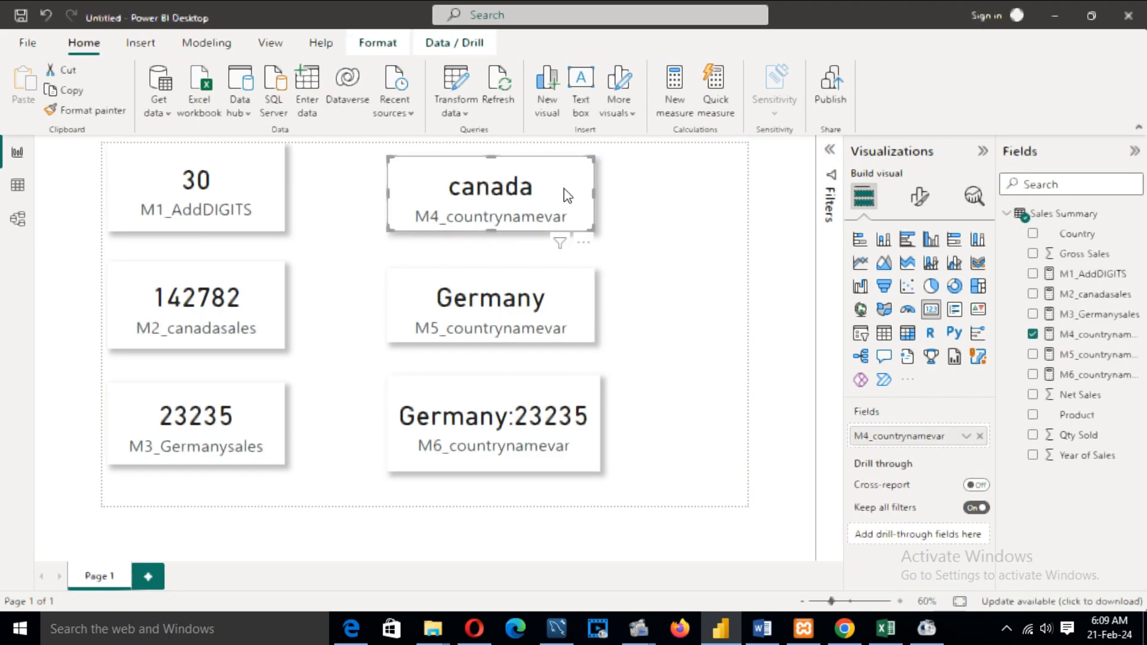
click(237, 311)
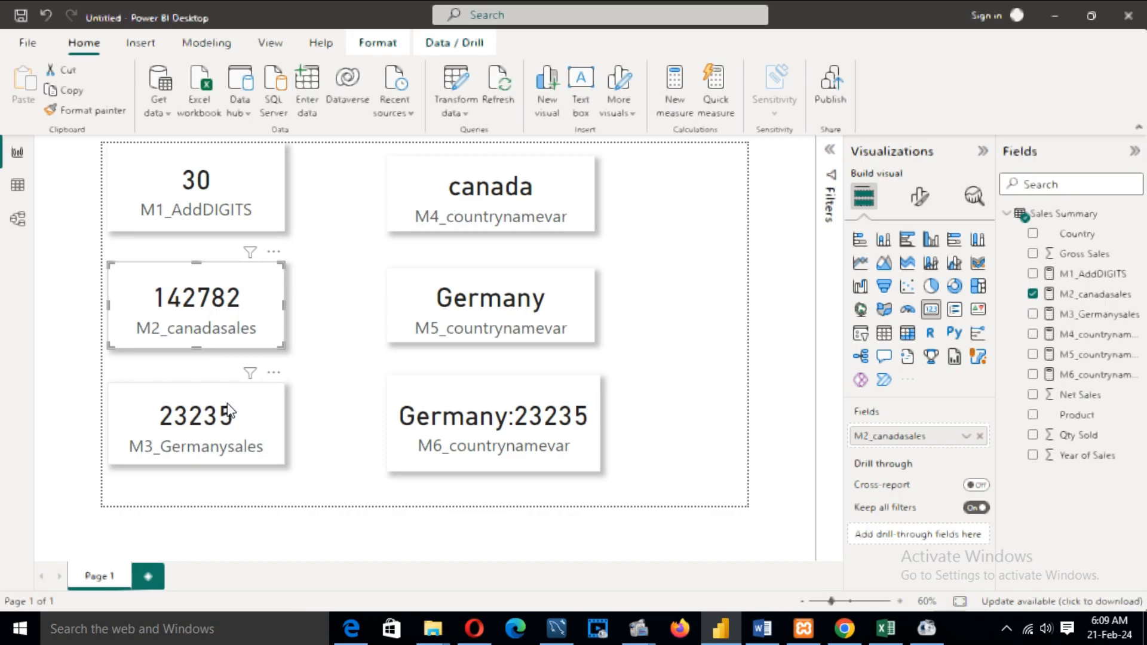
Step: Open the M5_countrynamevar measure's formula and examine the less-than comparison and the "Germany" result in its IF function
click(424, 281)
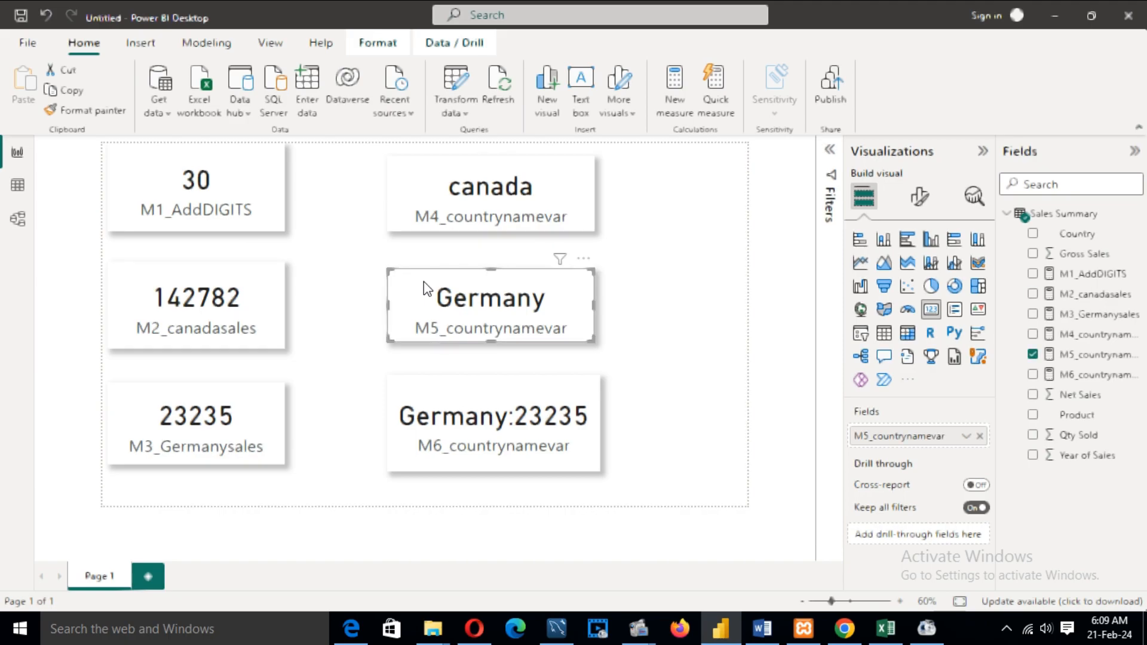
click(1081, 357)
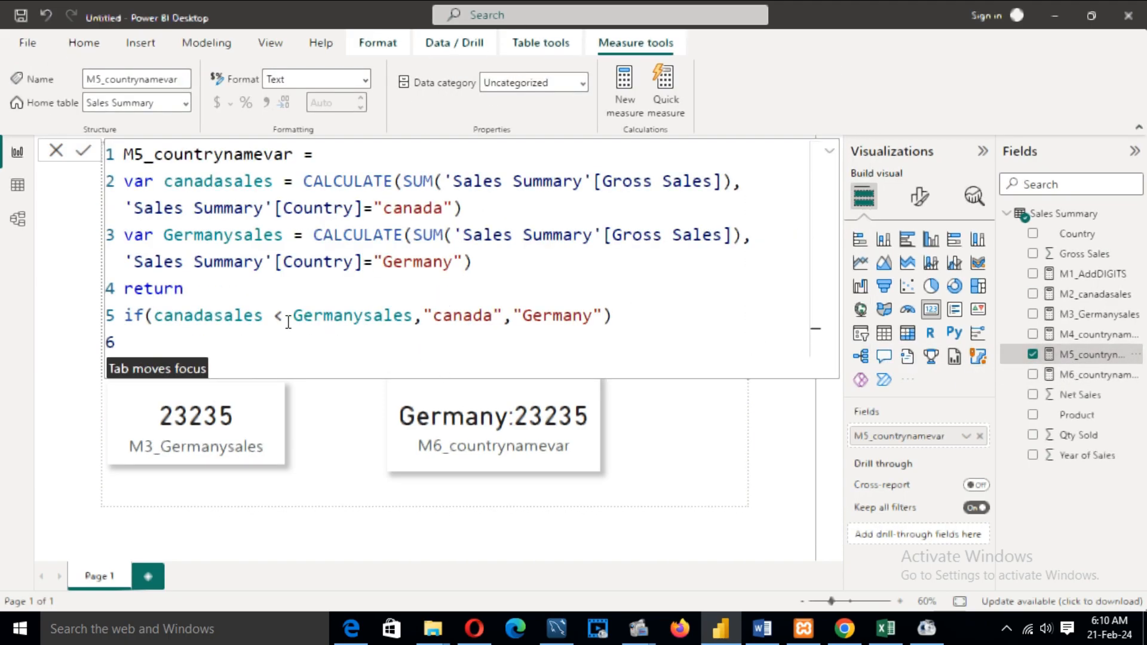
drag(270, 316, 290, 316)
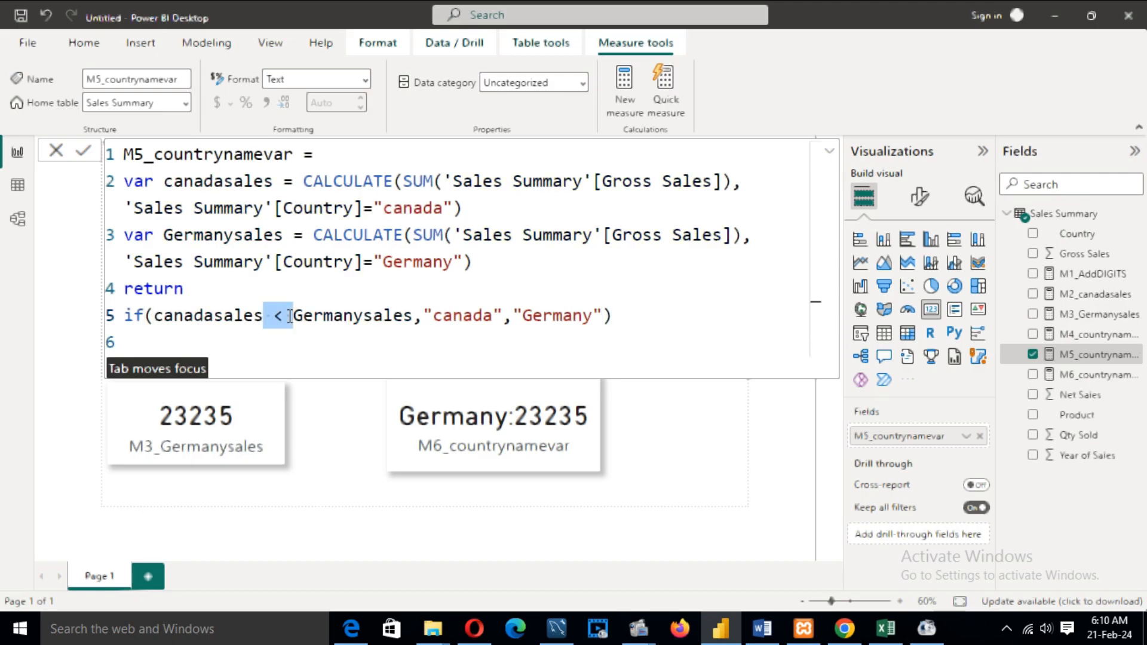
click(349, 346)
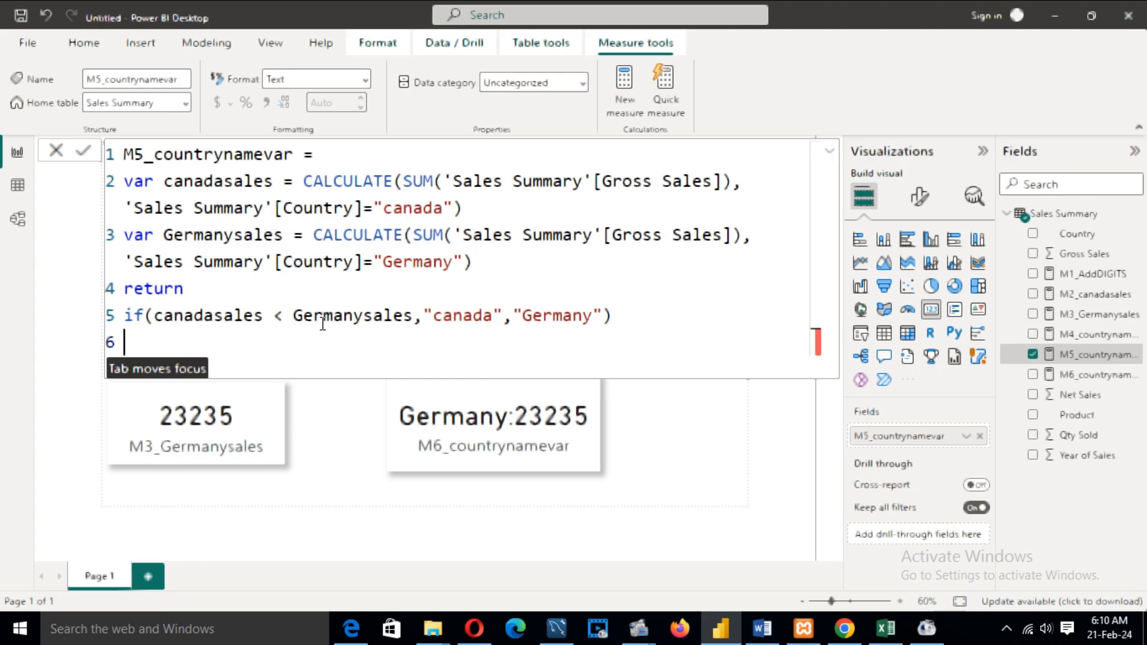
drag(277, 316, 293, 316)
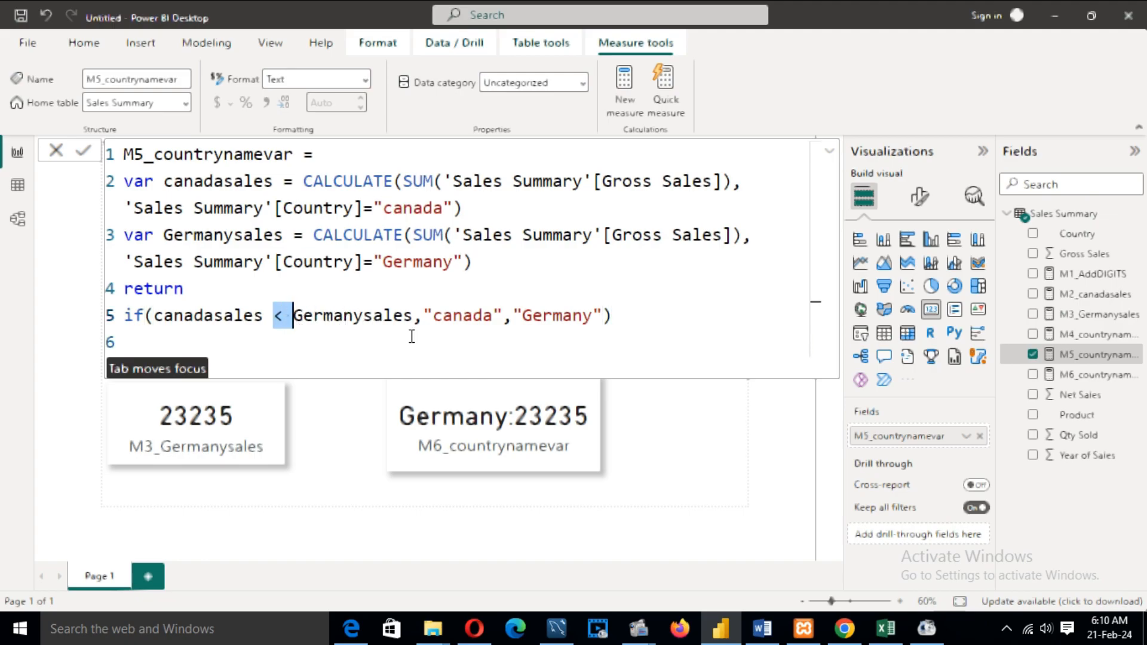
drag(522, 316, 593, 316)
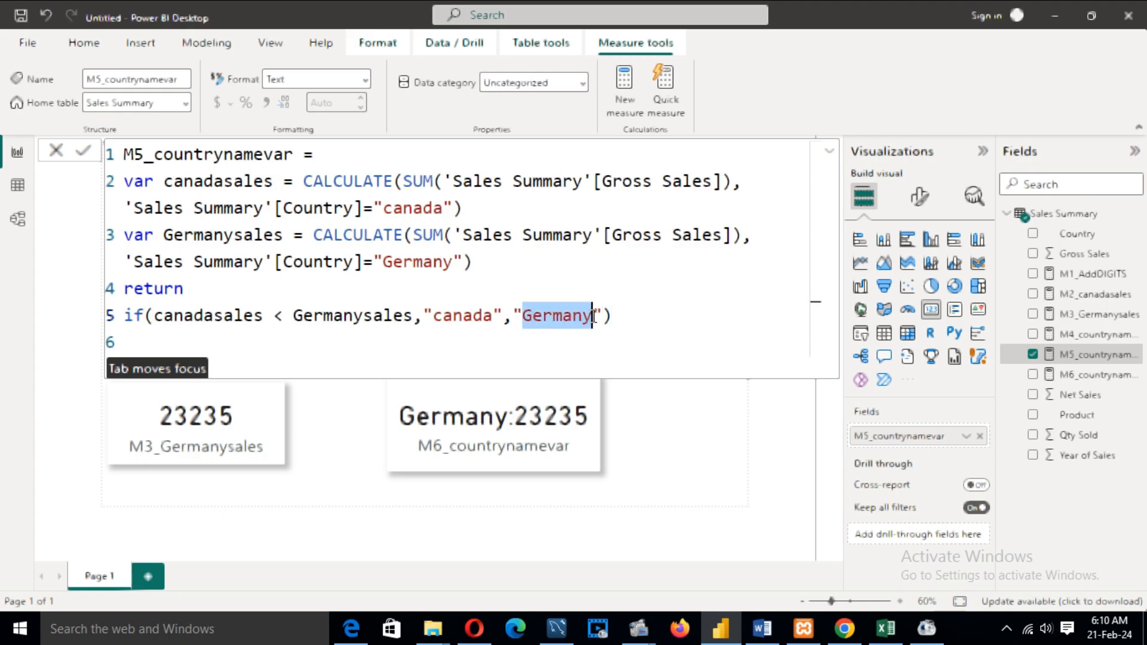
click(479, 344)
Step: Examine the canadasales and Germanysales variable definitions in M5_countrynamevar, and check the measure's card on the report page
drag(124, 182, 466, 267)
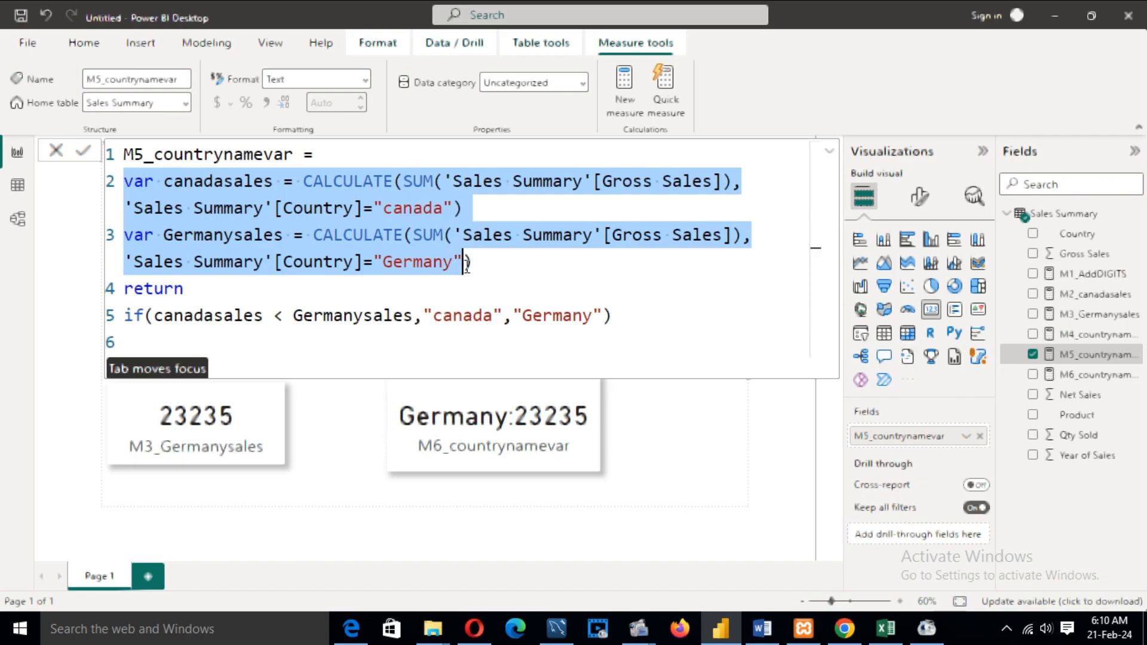
click(384, 349)
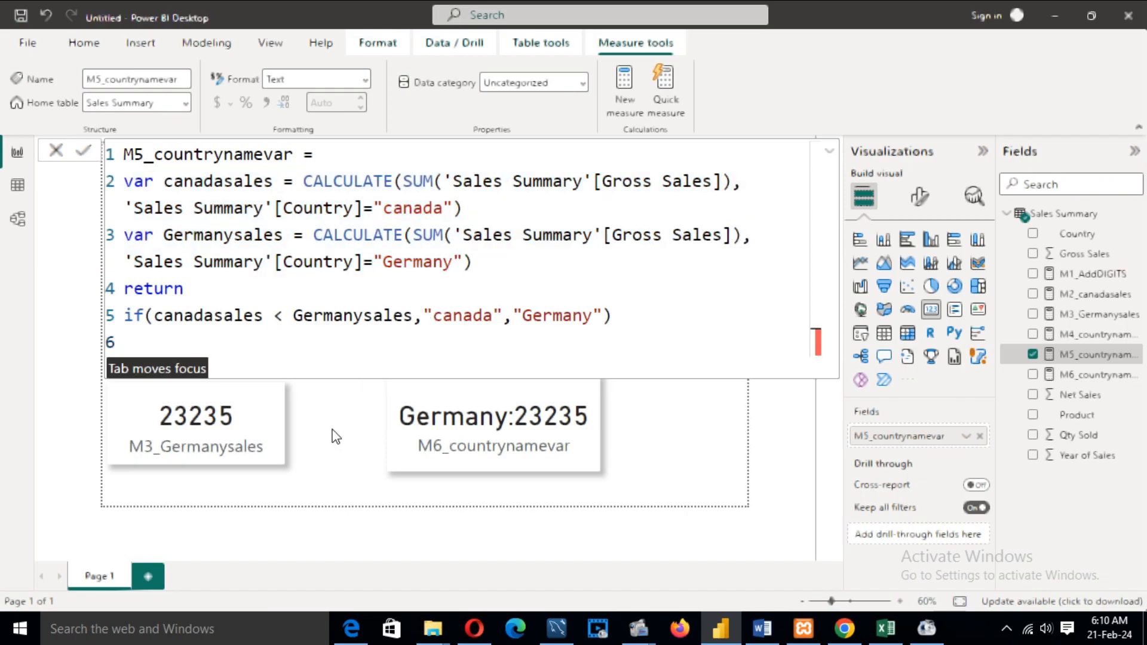
click(336, 434)
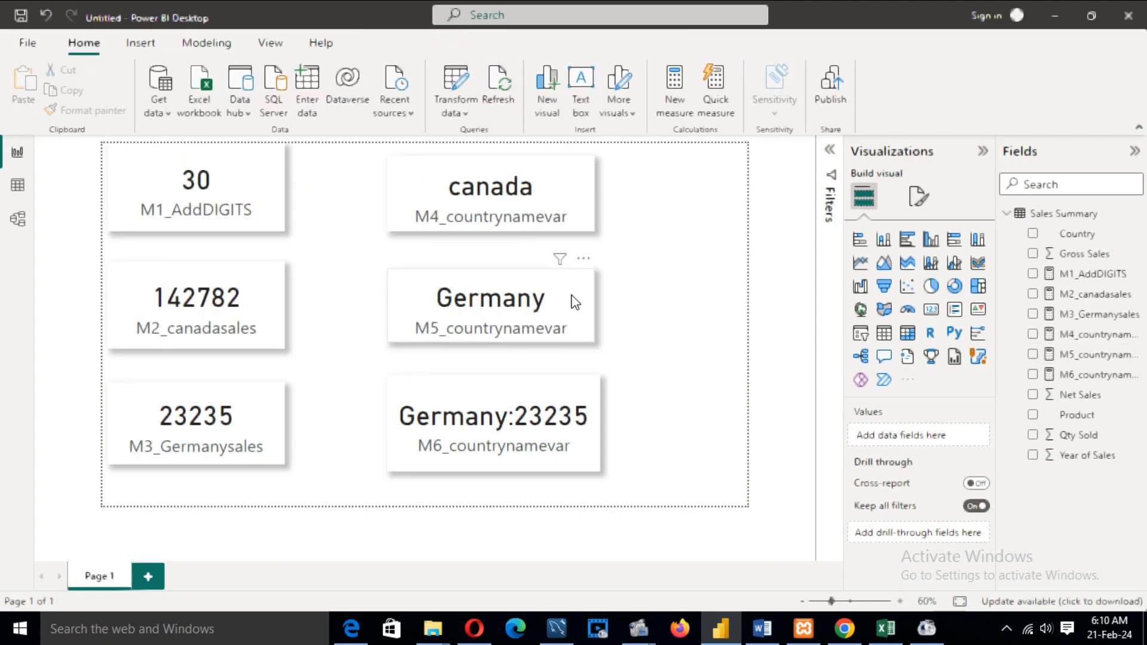
click(496, 296)
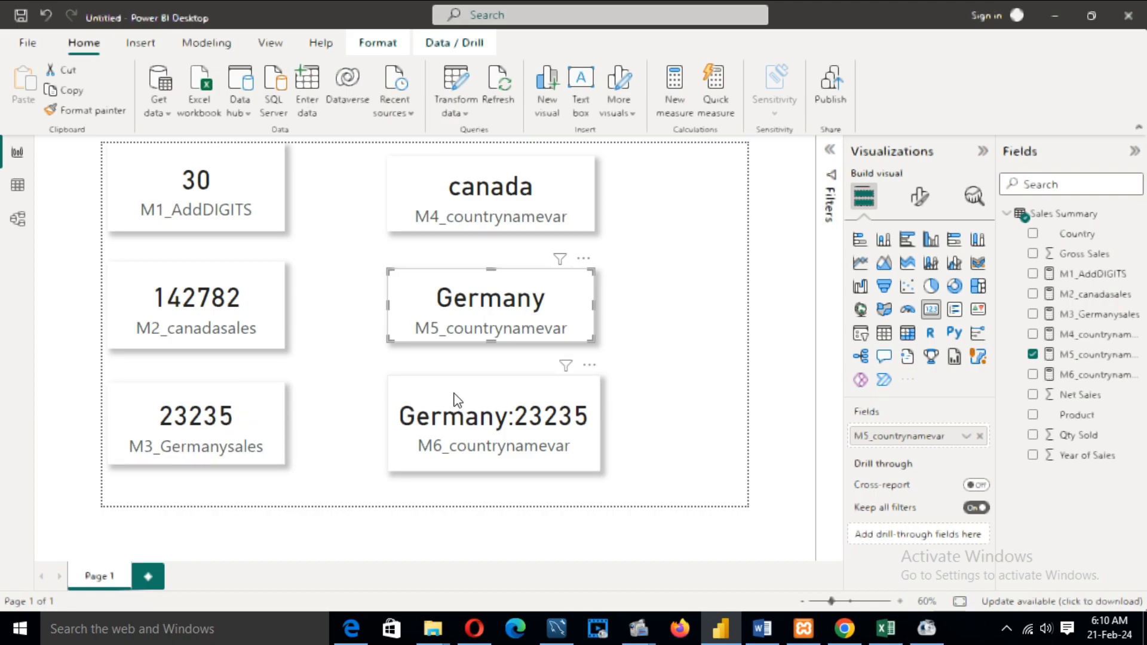
Step: Open the M6_countrynamevar measure's formula and examine how its IF joins the text "Germany:" to the Germanysales variable with the & operator
click(473, 393)
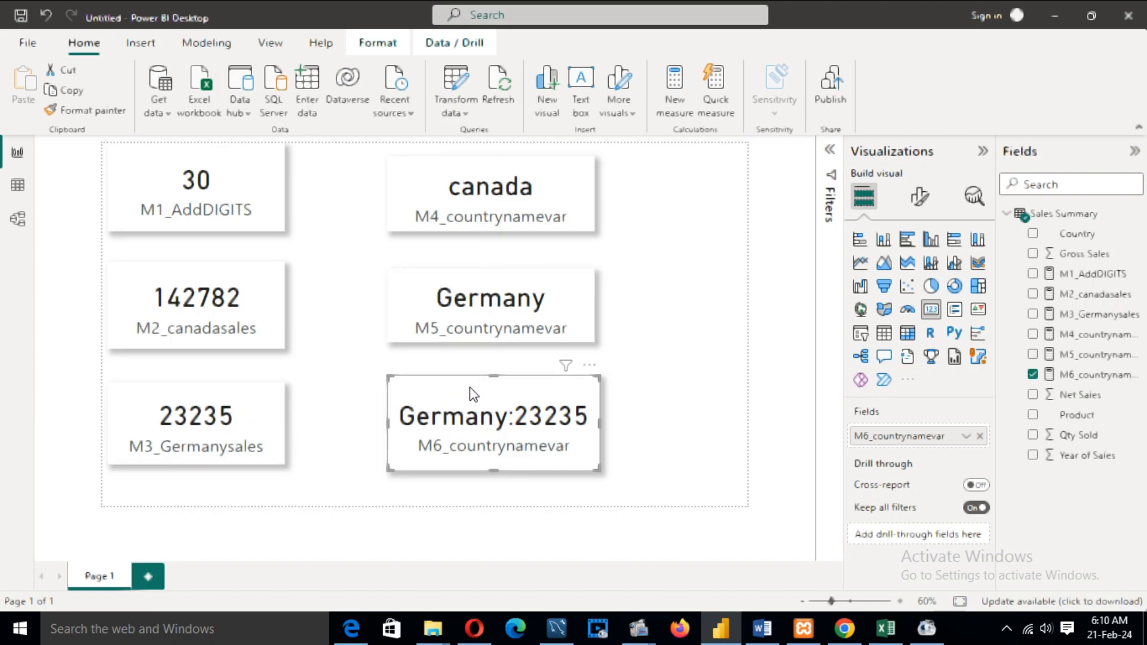
click(1092, 374)
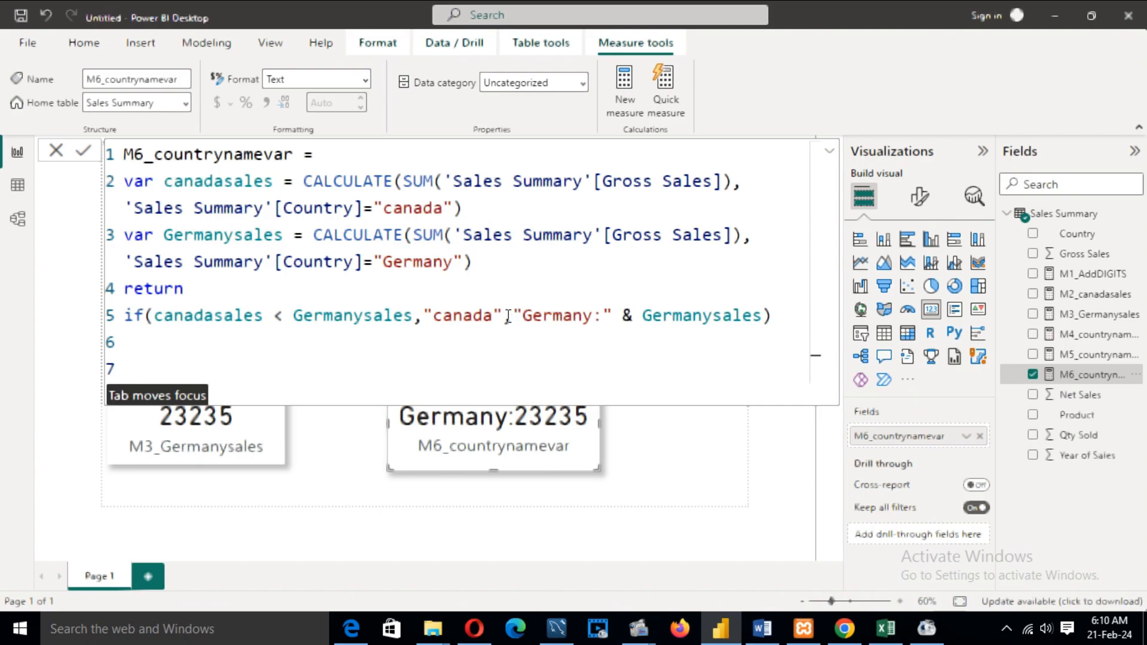
drag(523, 312, 635, 314)
click(667, 359)
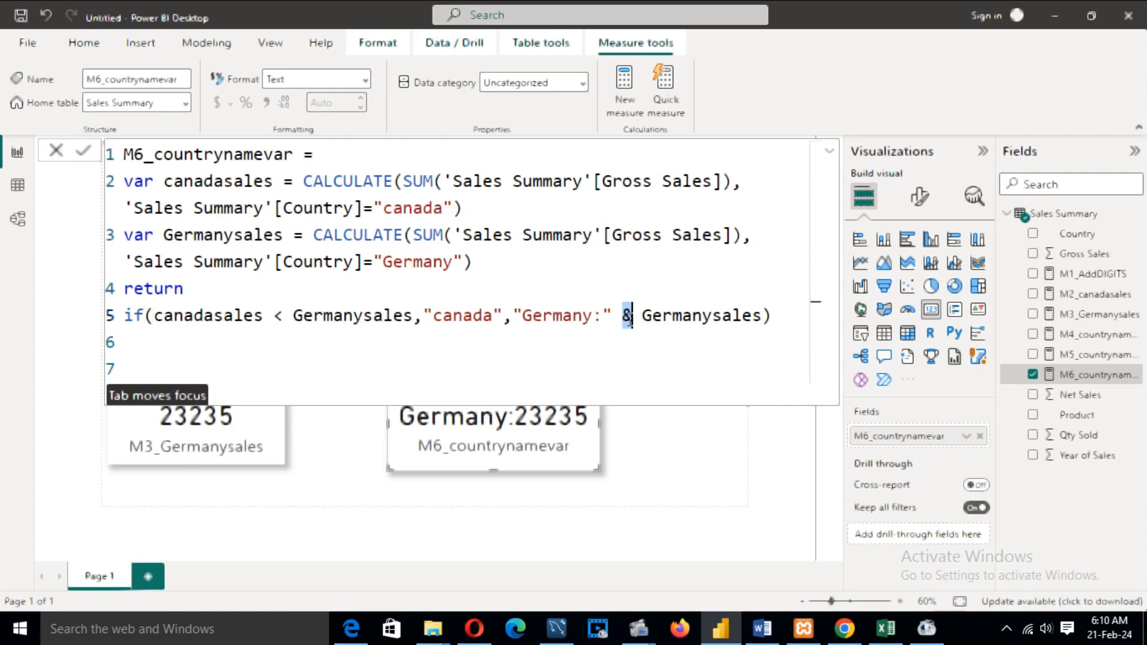
drag(642, 315, 762, 316)
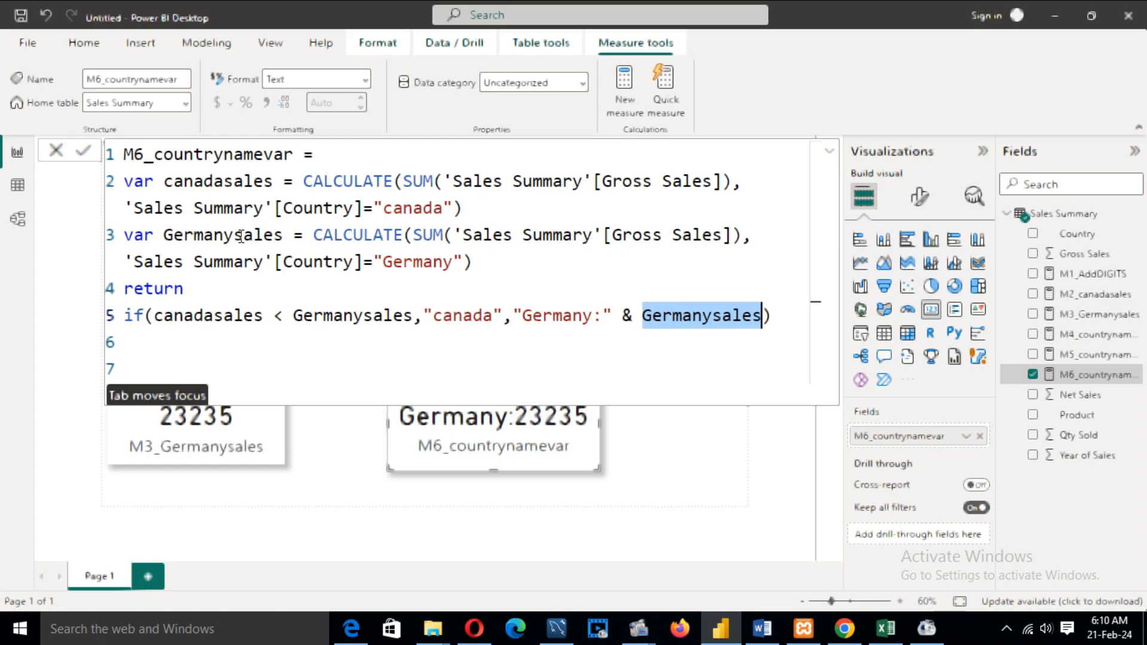
drag(164, 234, 283, 233)
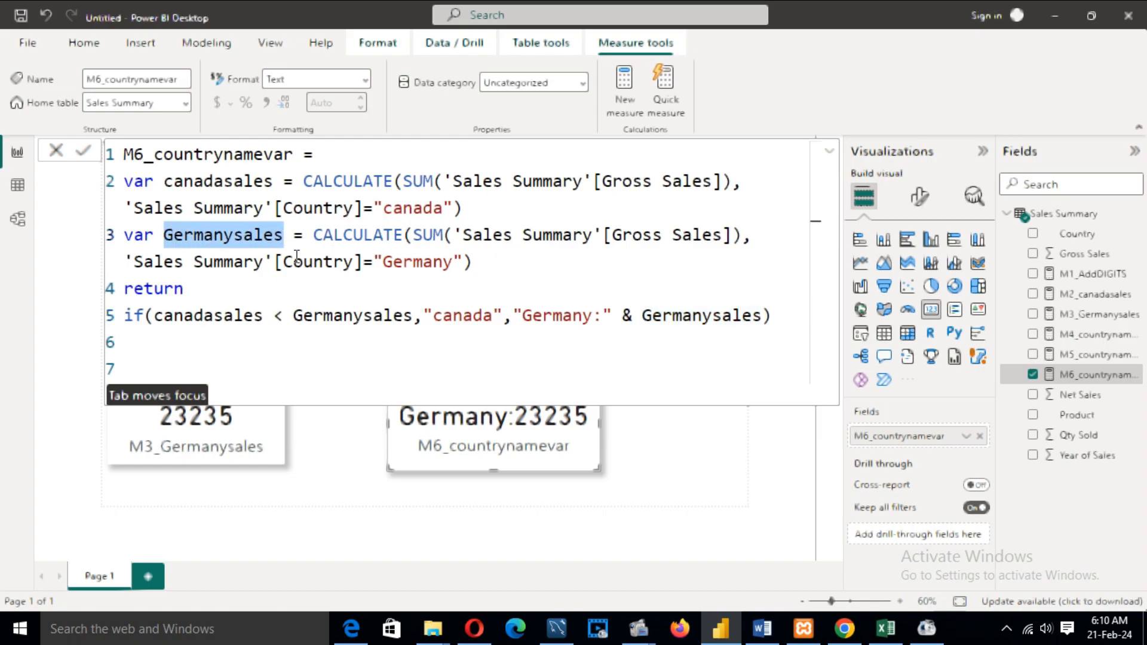
click(351, 341)
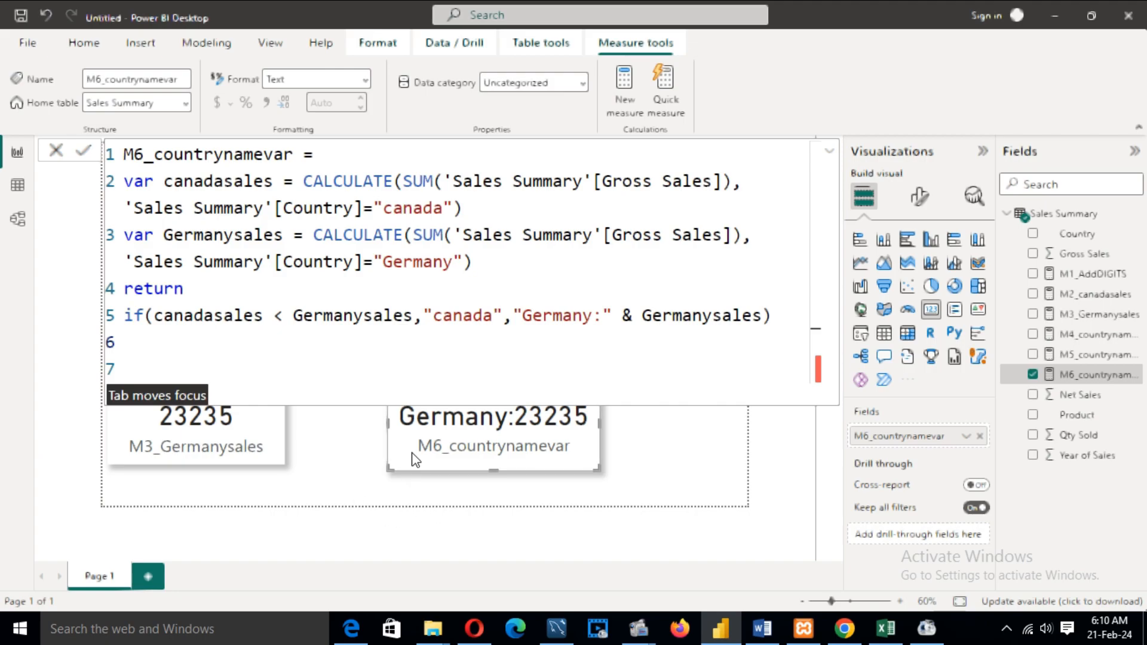
click(348, 450)
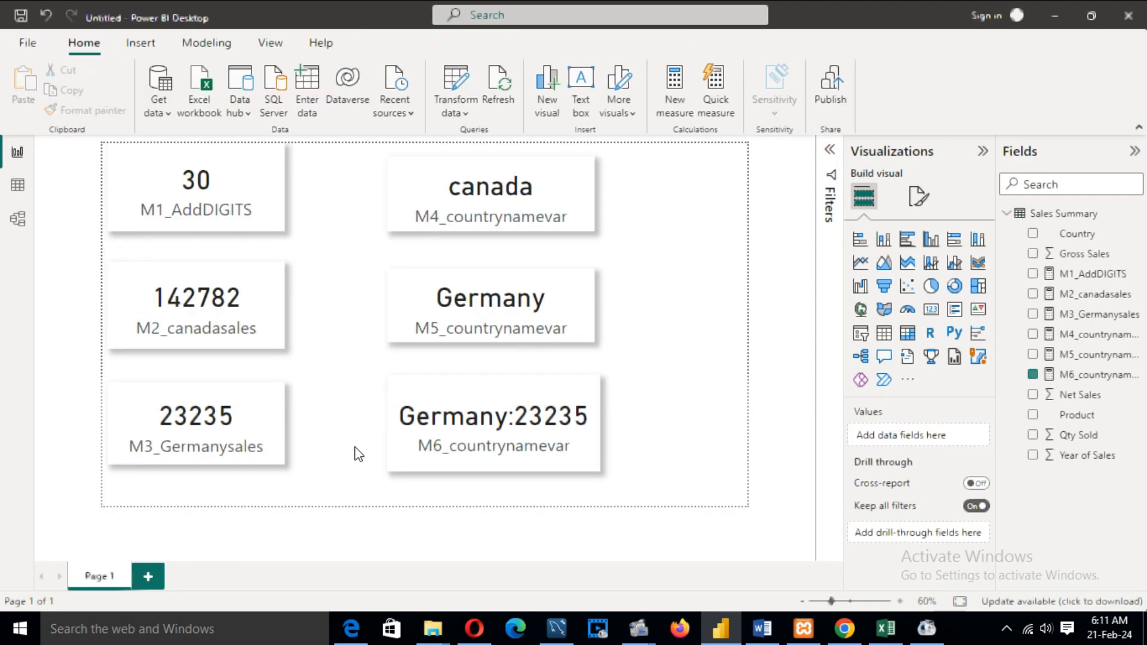
click(412, 444)
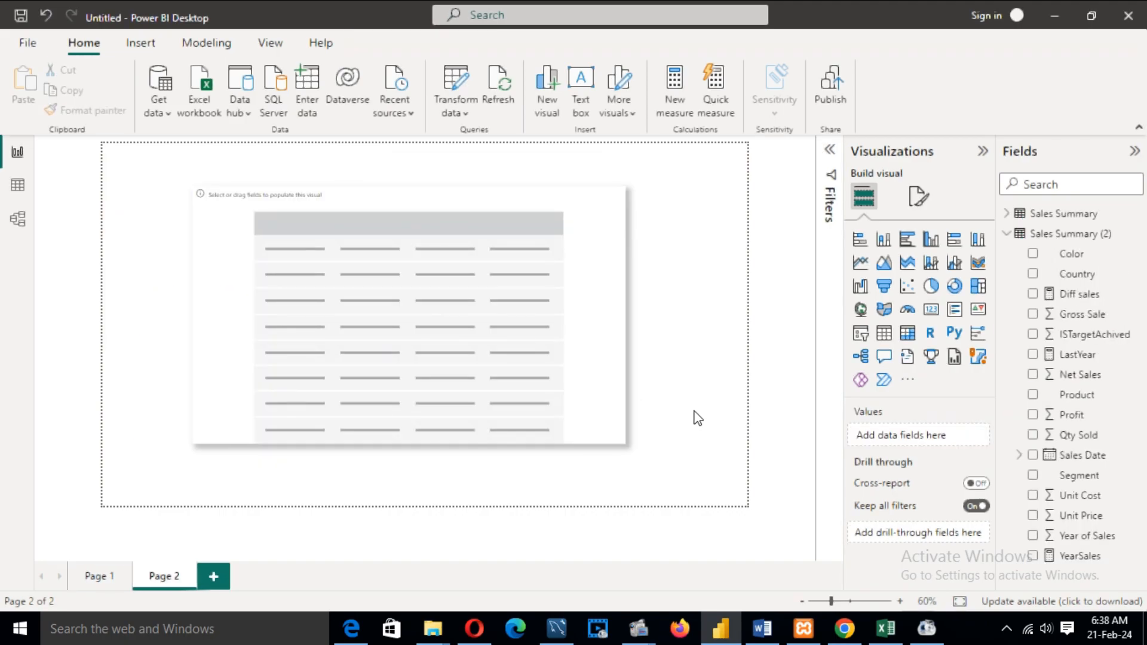
Step: Fill the empty table on Page 2 with Sales Date, keeping only its Year level, and the YearSales measure
click(619, 333)
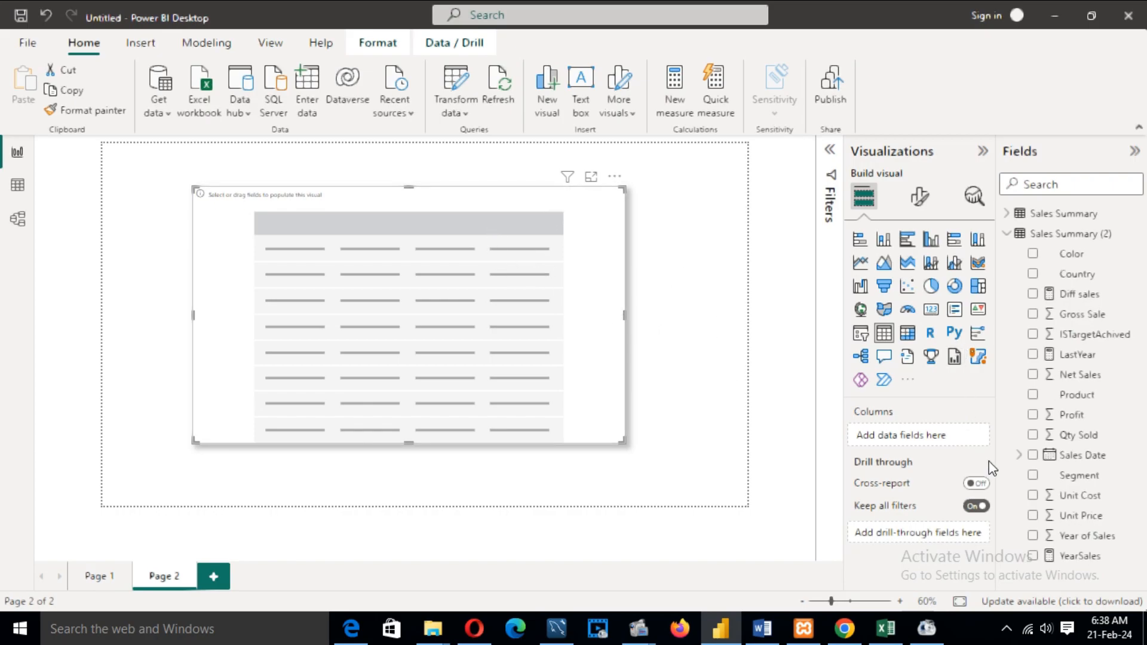
click(1033, 455)
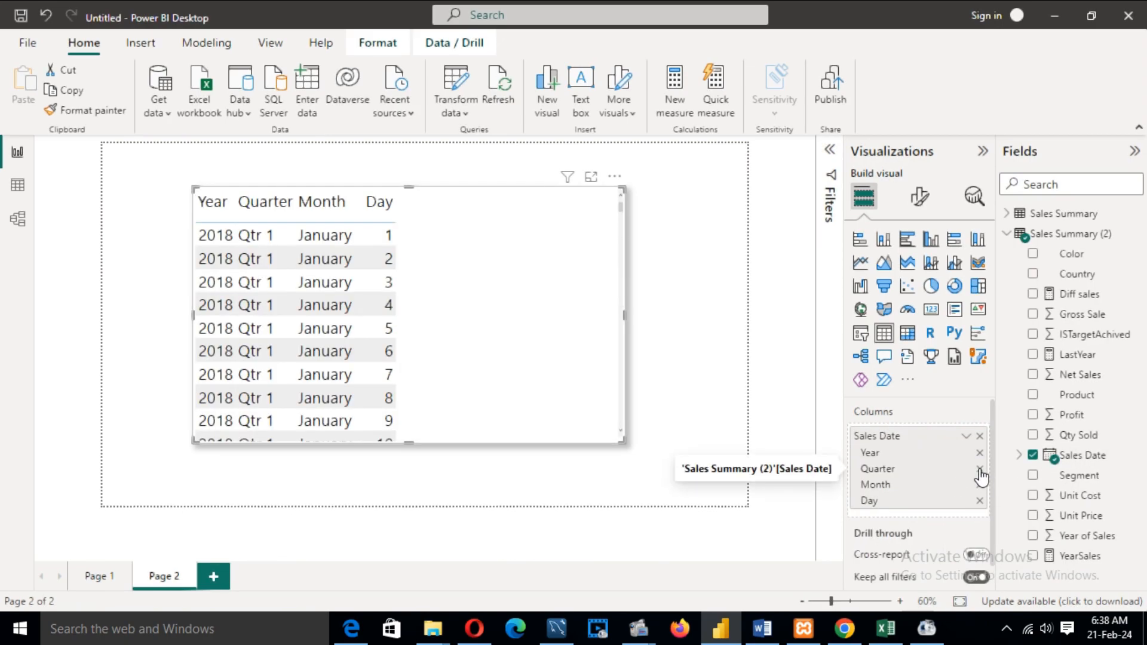
click(979, 469)
click(979, 468)
click(980, 468)
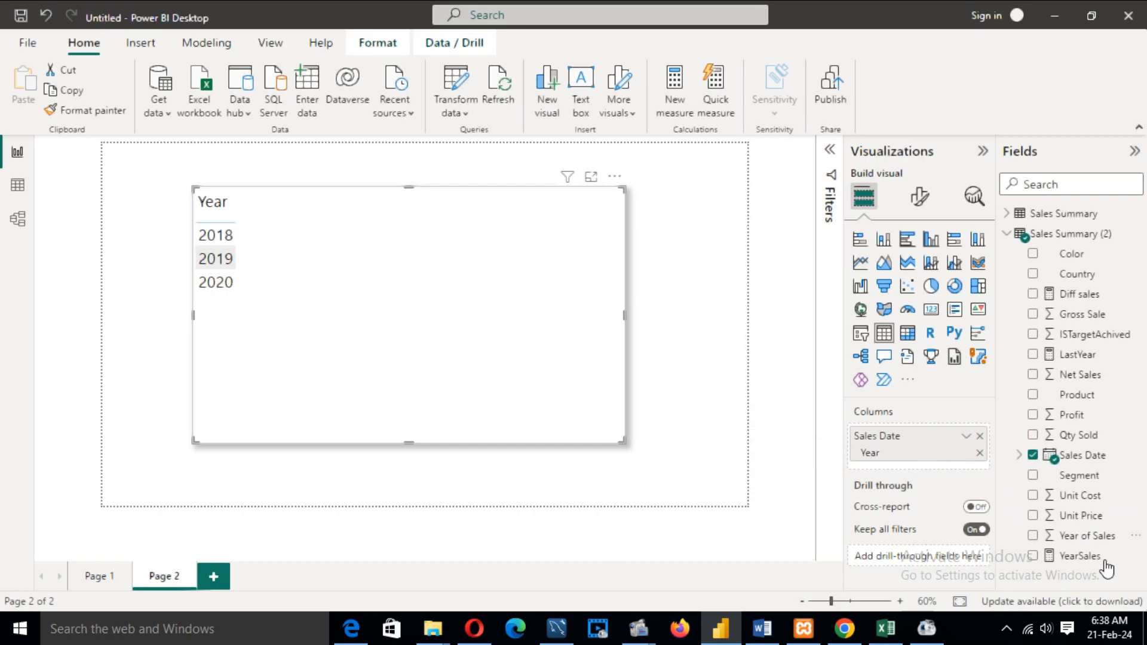
drag(1084, 566, 934, 480)
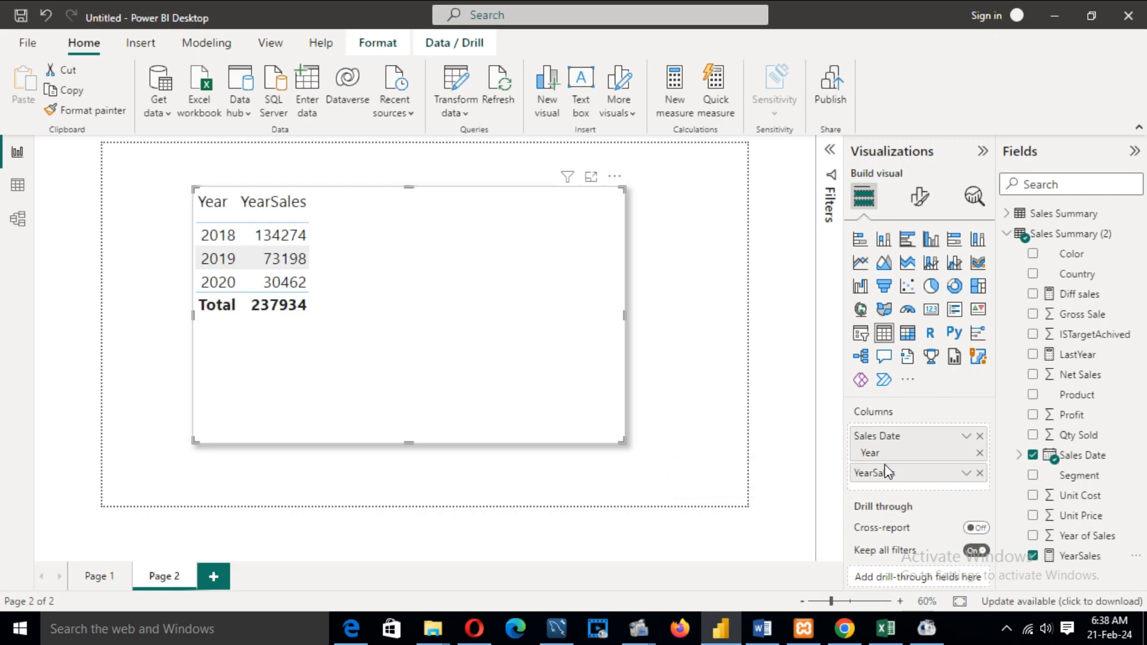
Step: Open the YearSales measure's formula and examine its SUM of the Gross Sale column from the Sales Summary (2) table
click(1082, 556)
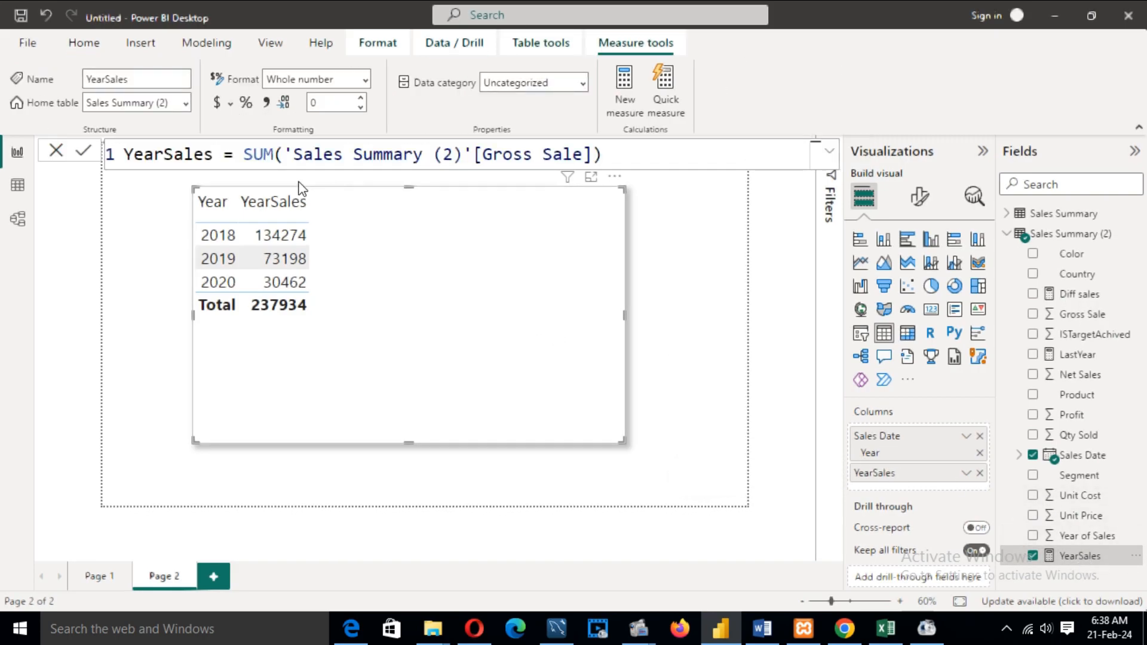
drag(129, 153, 456, 162)
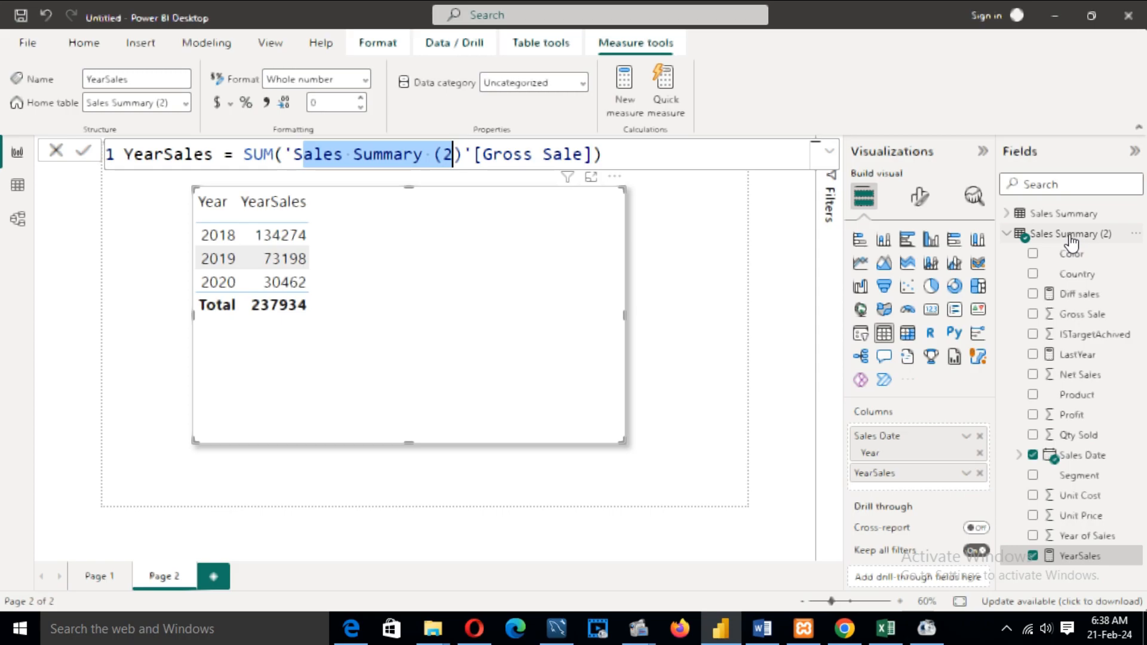
drag(474, 156, 591, 156)
click(618, 157)
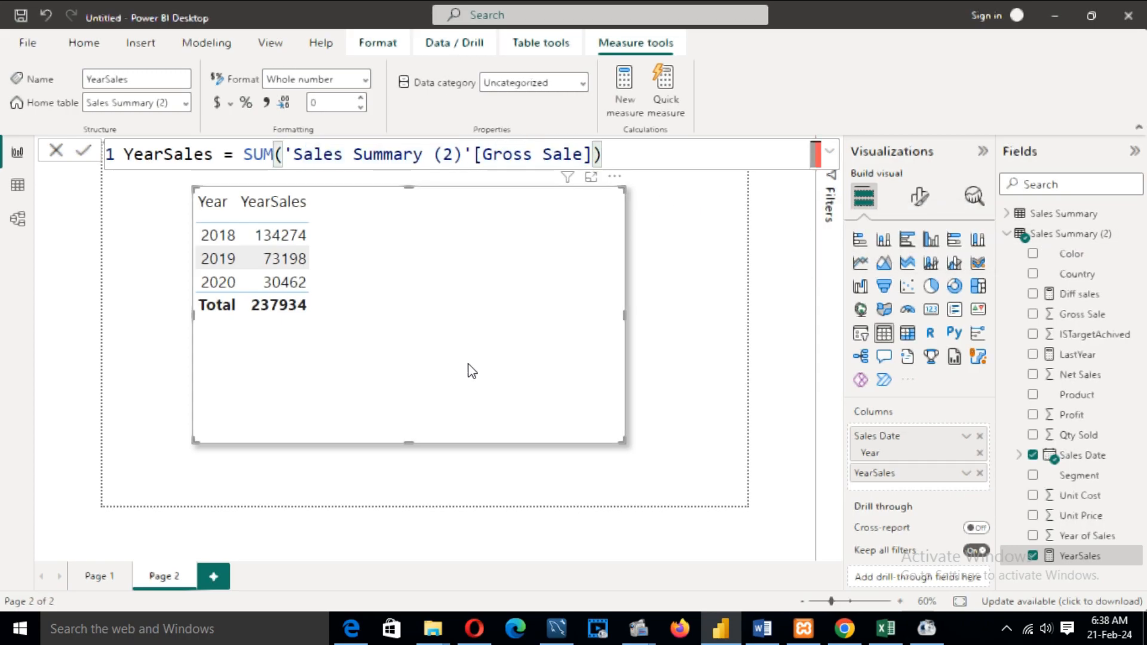
click(647, 411)
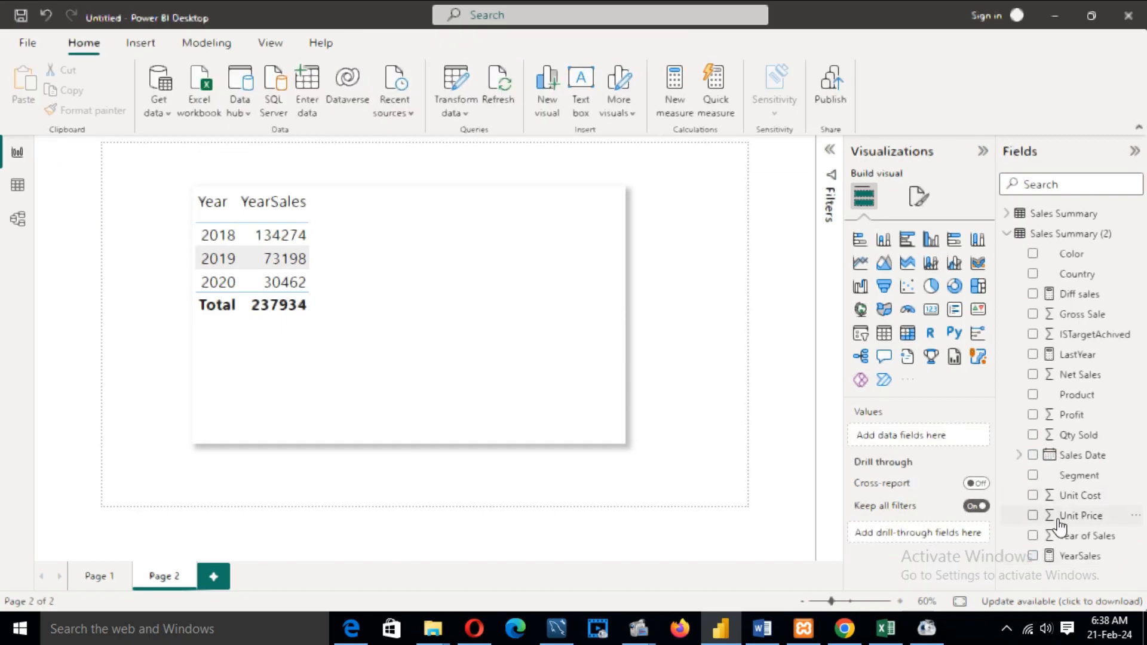
Step: Add the LastYear measure to the yearly table on Page 2, beside YearSales
drag(1080, 357, 947, 494)
click(491, 347)
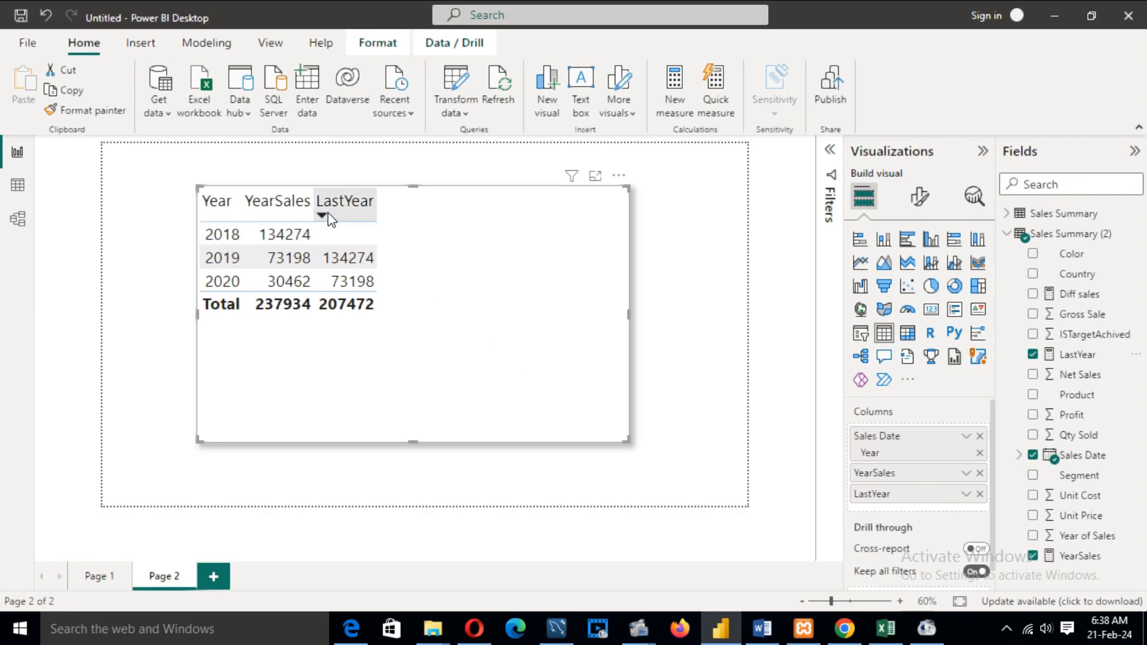
Step: Open the LastYear measure's formula and examine how CALCULATE combines the Gross Sale sum with SAMEPERIODLASTYEAR on Sales Date, then close it
click(1075, 355)
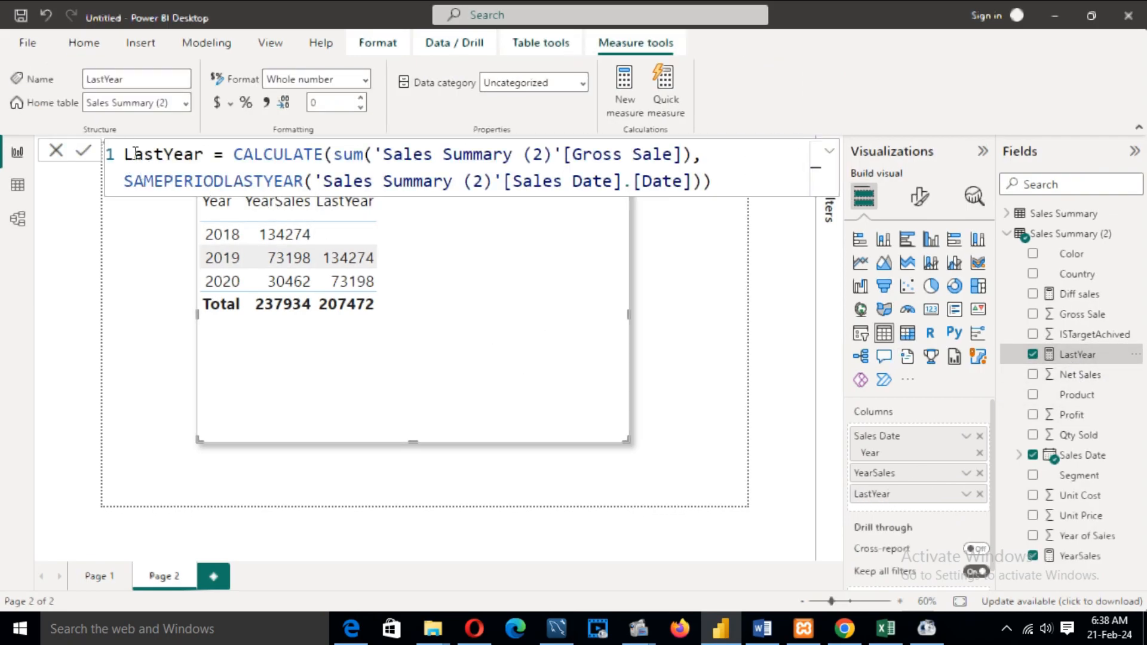
double_click(137, 154)
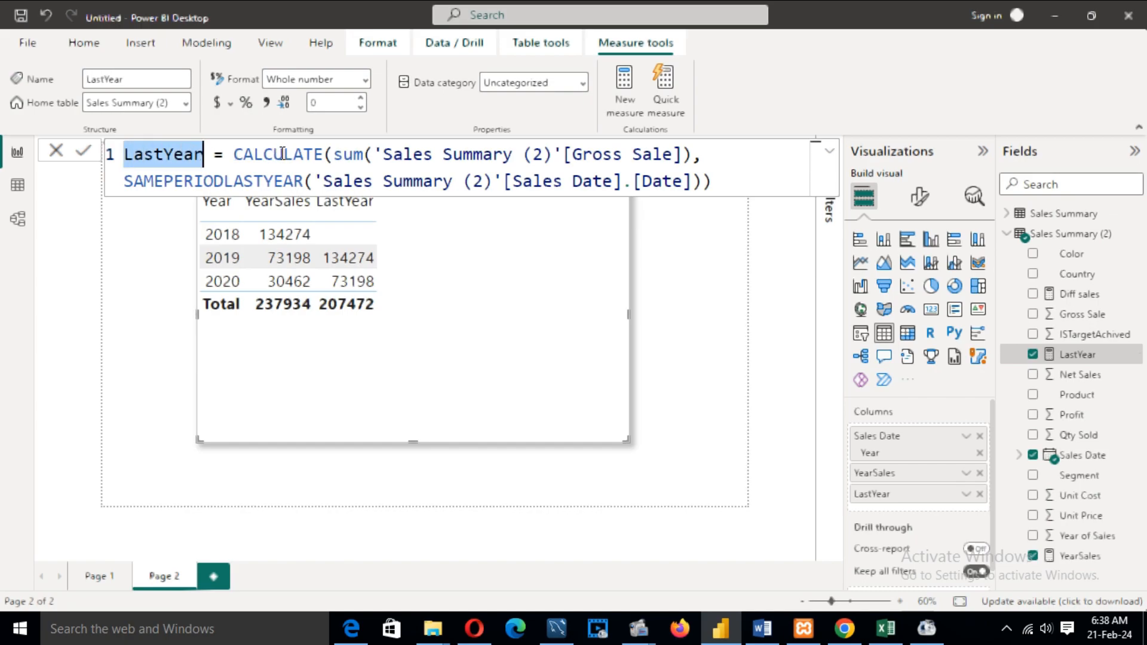
drag(238, 154, 662, 156)
click(340, 154)
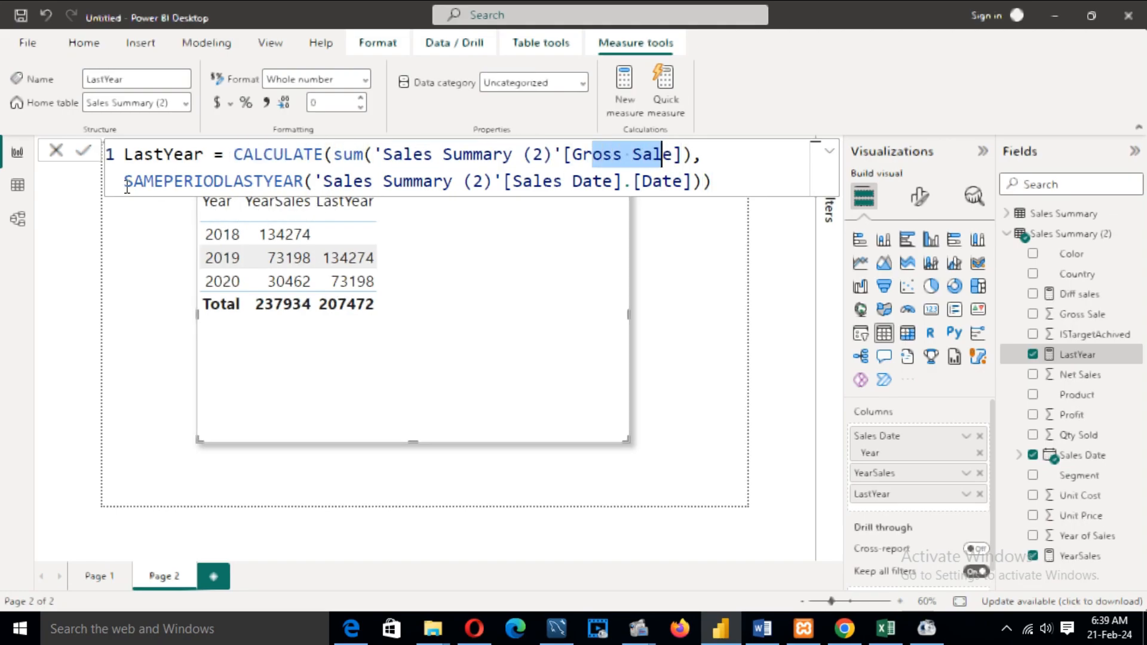
drag(124, 184, 672, 182)
click(521, 181)
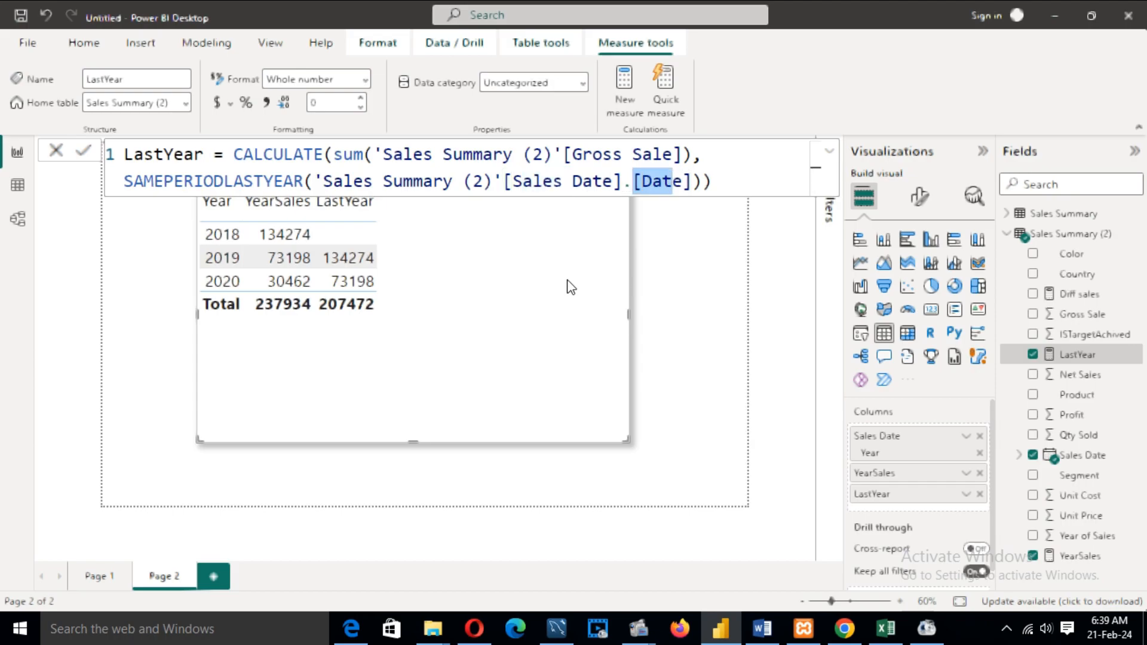
click(524, 290)
click(697, 354)
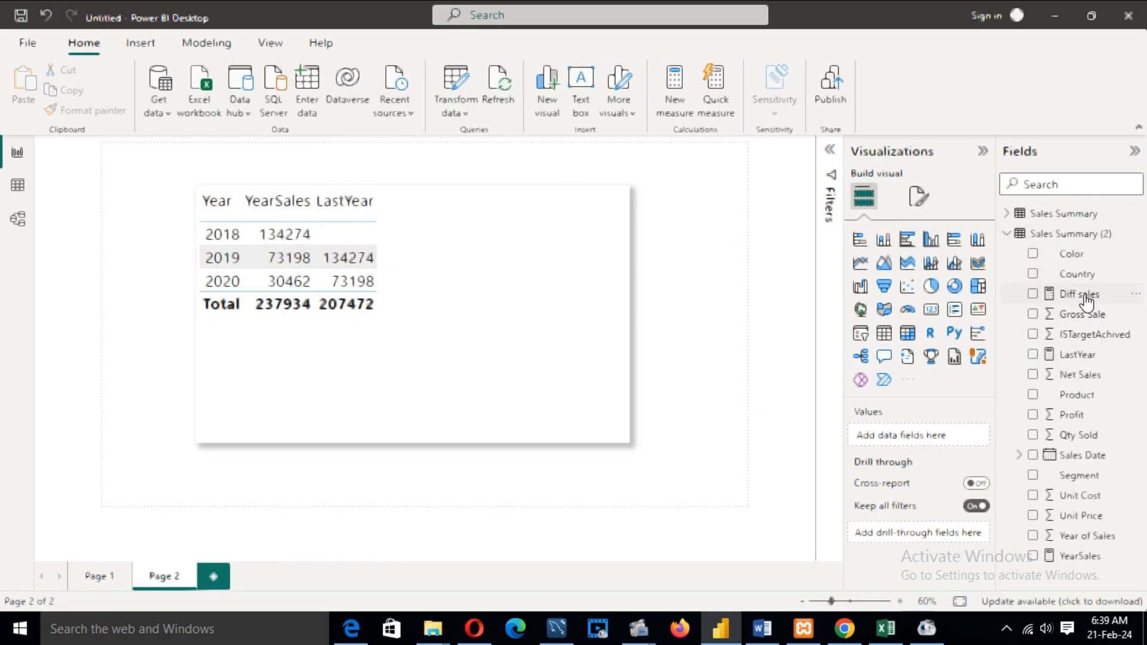
Step: Add the Diff sales measure as another column of the yearly table
drag(1087, 302, 932, 499)
click(509, 337)
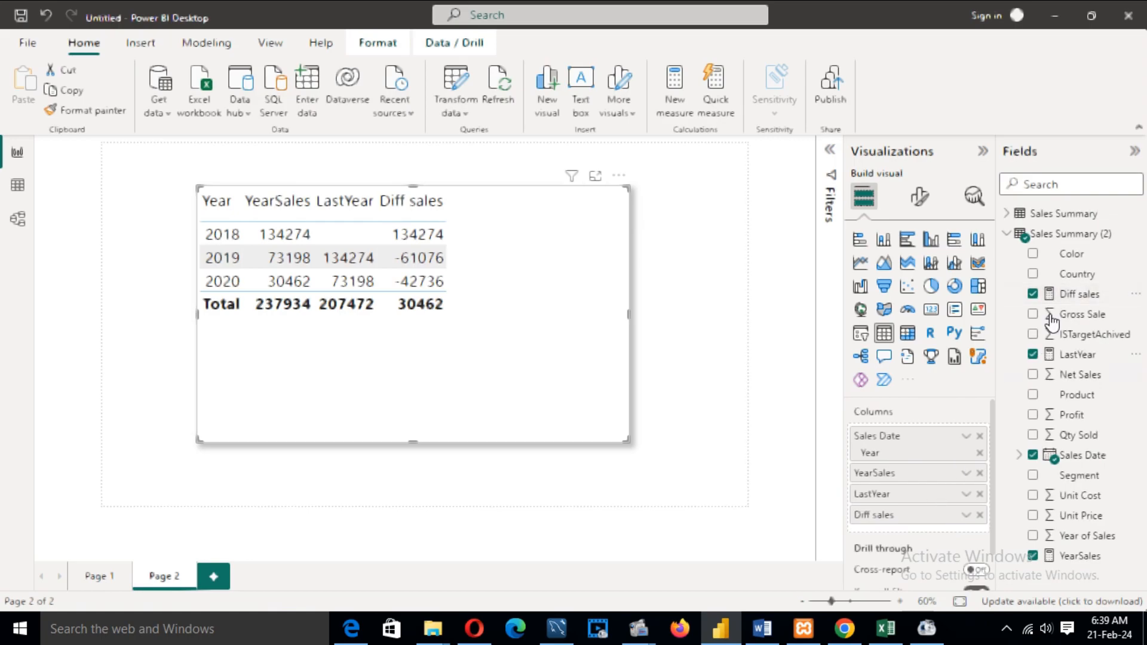
Step: Open the Diff sales measure's formula and examine the definitions of its TotalSales and LastYearSales variables
click(1079, 297)
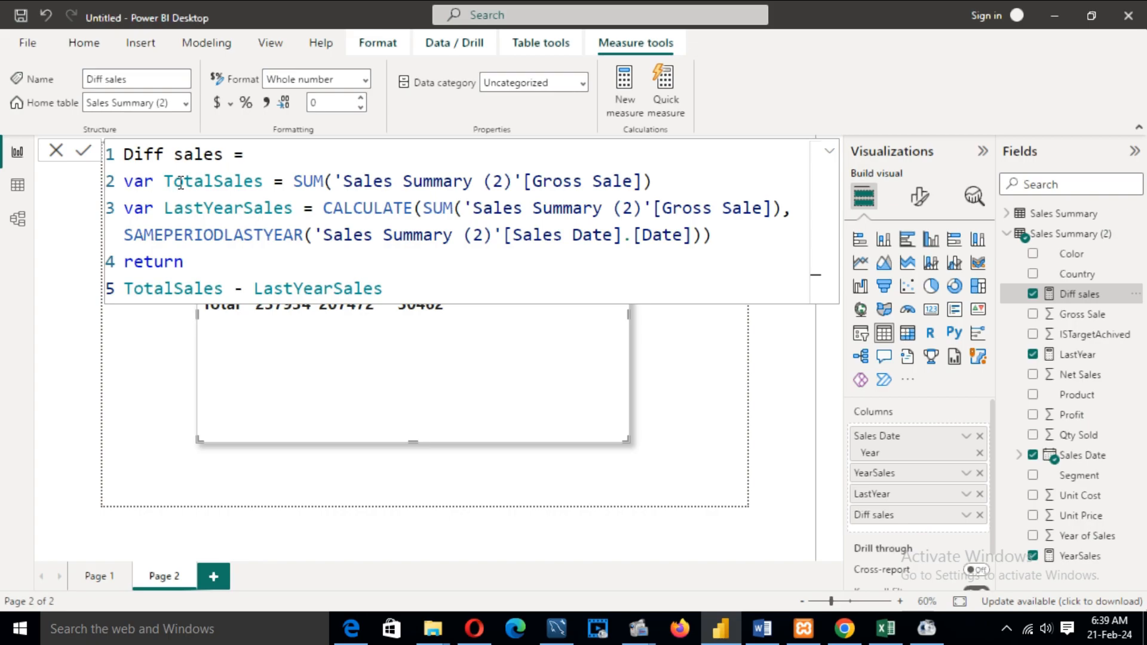
drag(164, 180, 261, 181)
drag(165, 208, 283, 210)
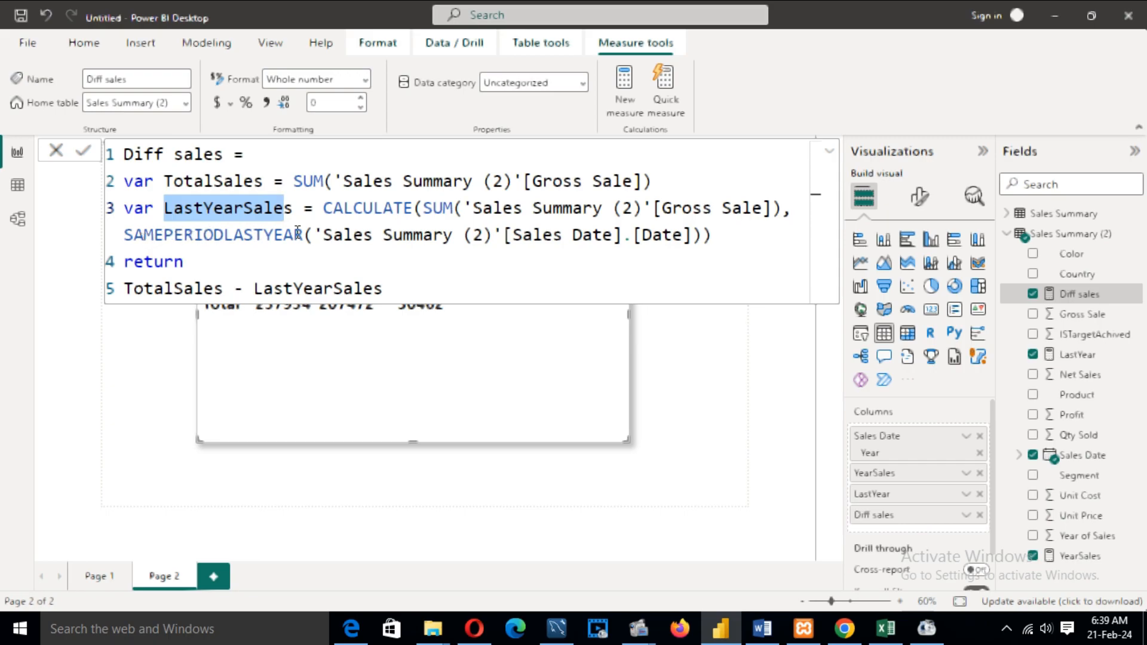
click(357, 256)
drag(172, 180, 243, 179)
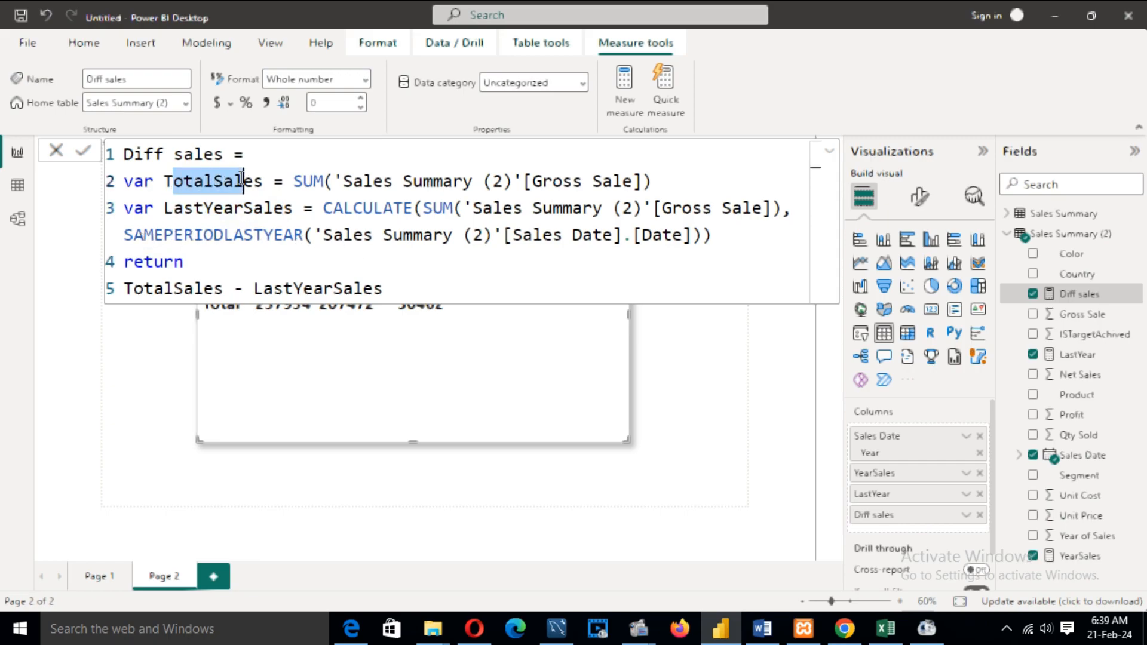
drag(303, 181, 654, 183)
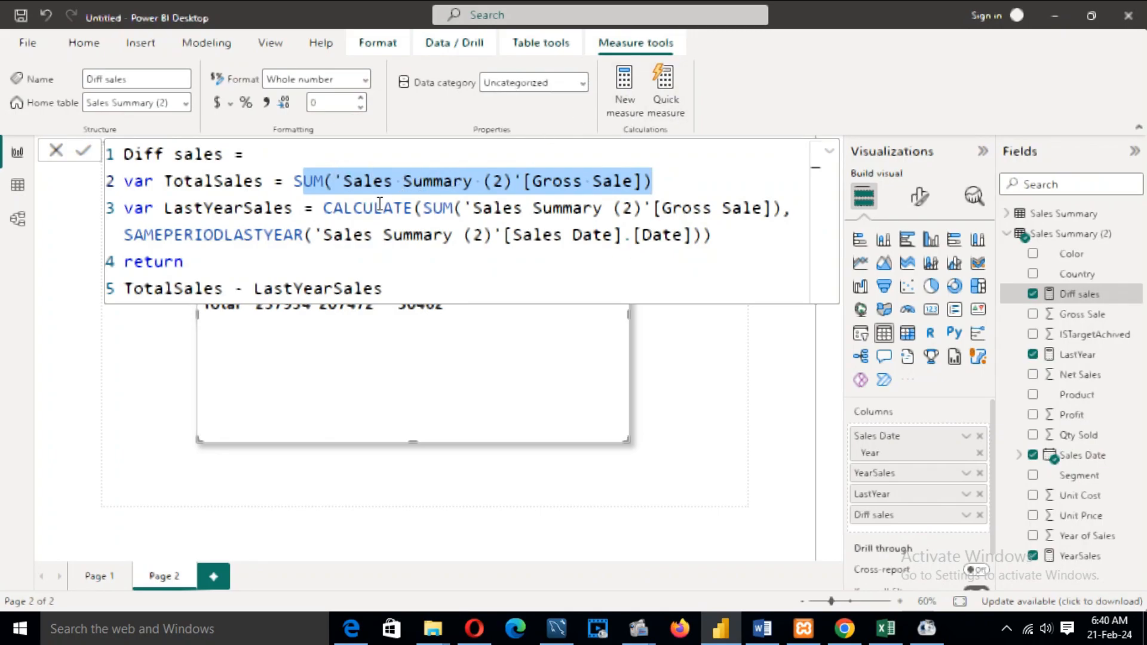
drag(172, 209, 744, 238)
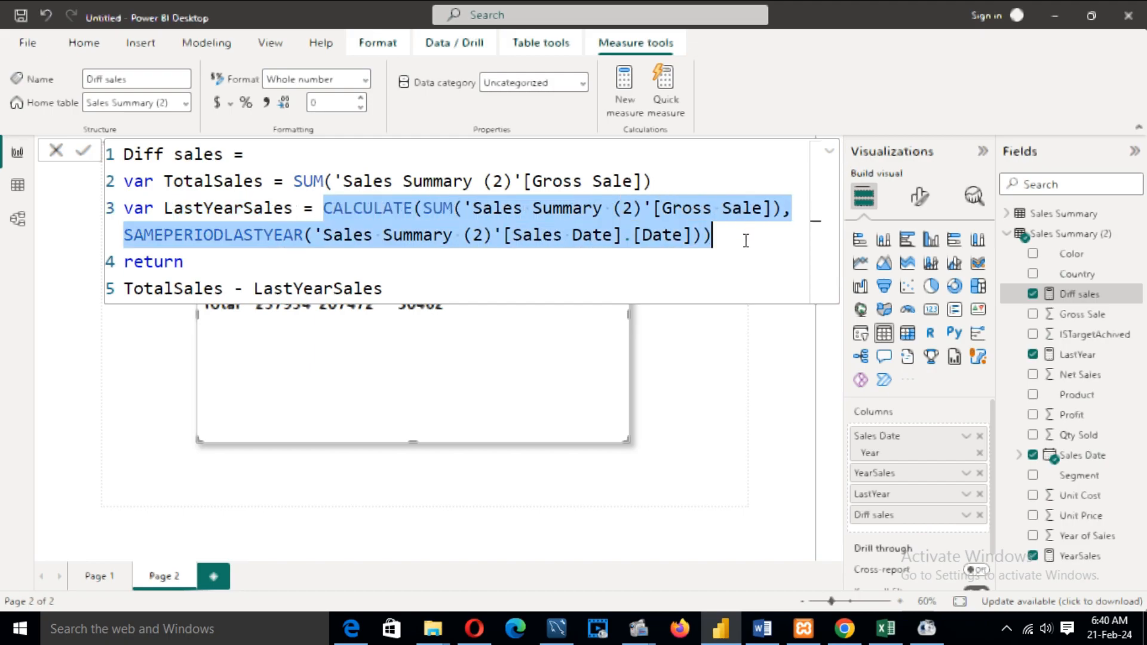
Step: Examine the return expression of Diff sales, which subtracts LastYearSales from TotalSales, and go back to the table on the report page
click(200, 265)
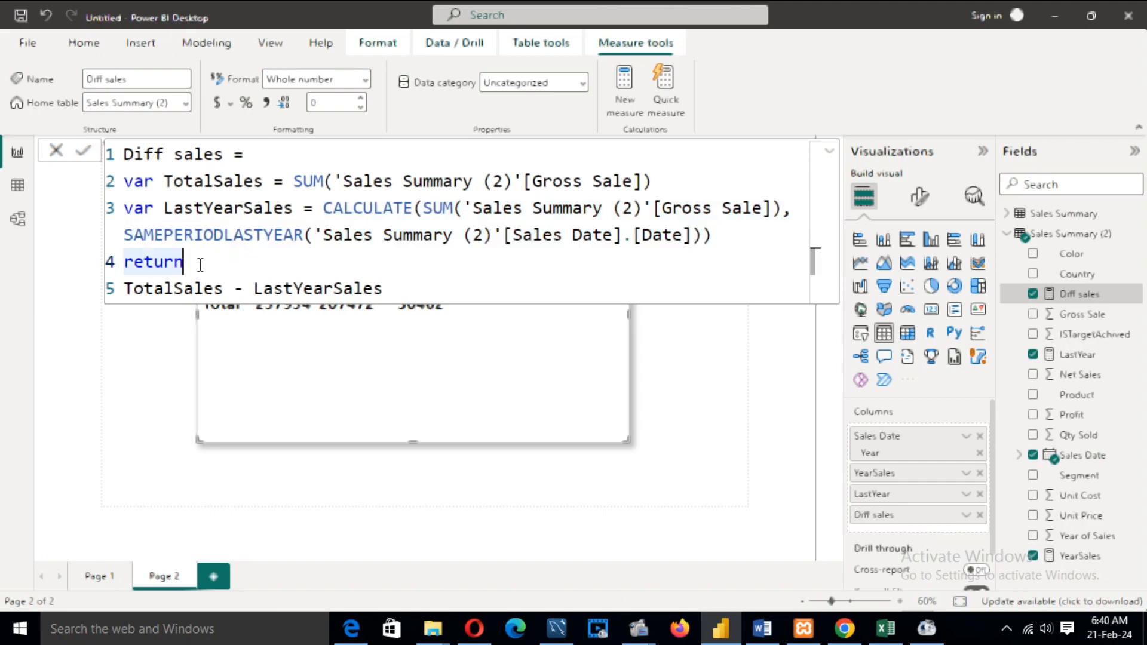
drag(124, 264, 185, 265)
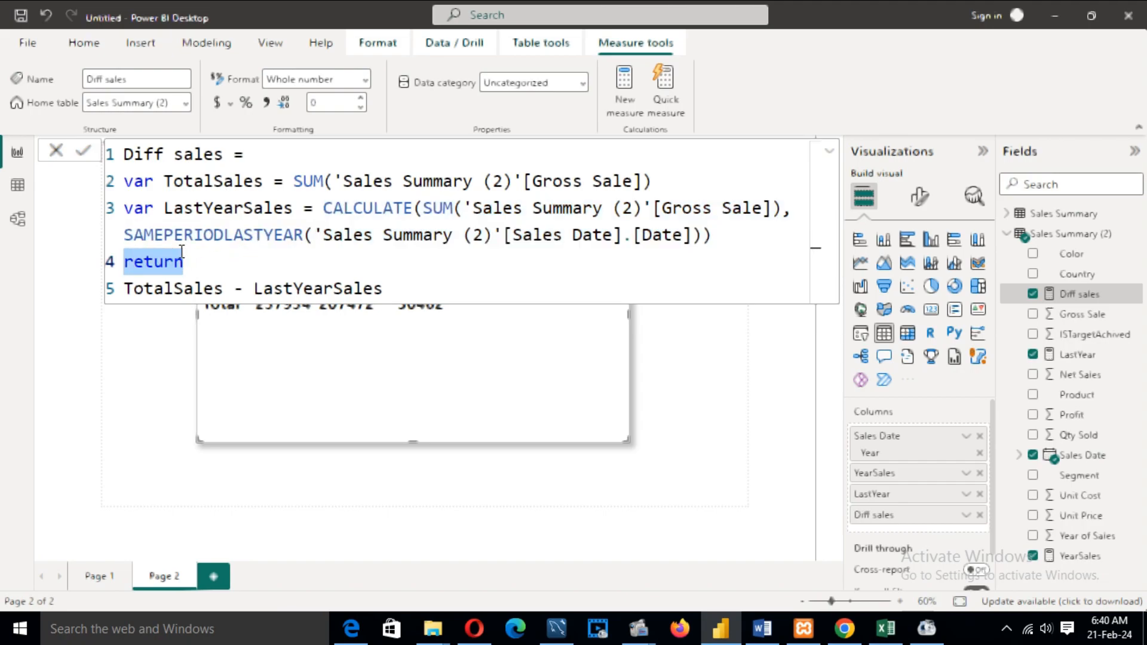
click(288, 260)
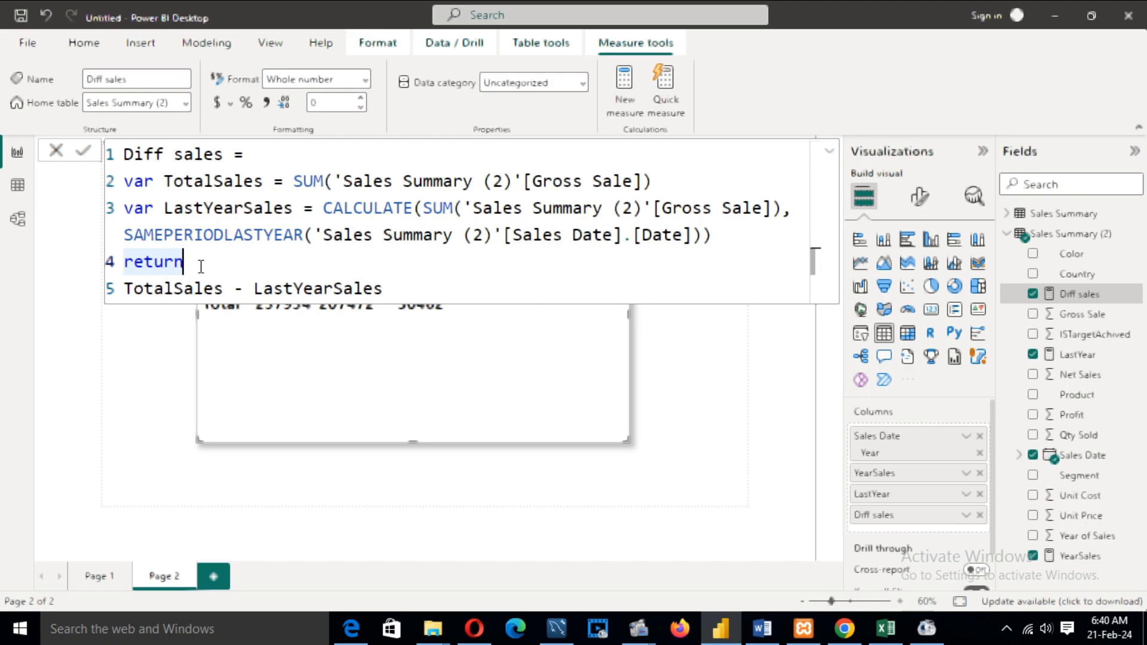
drag(127, 290, 389, 289)
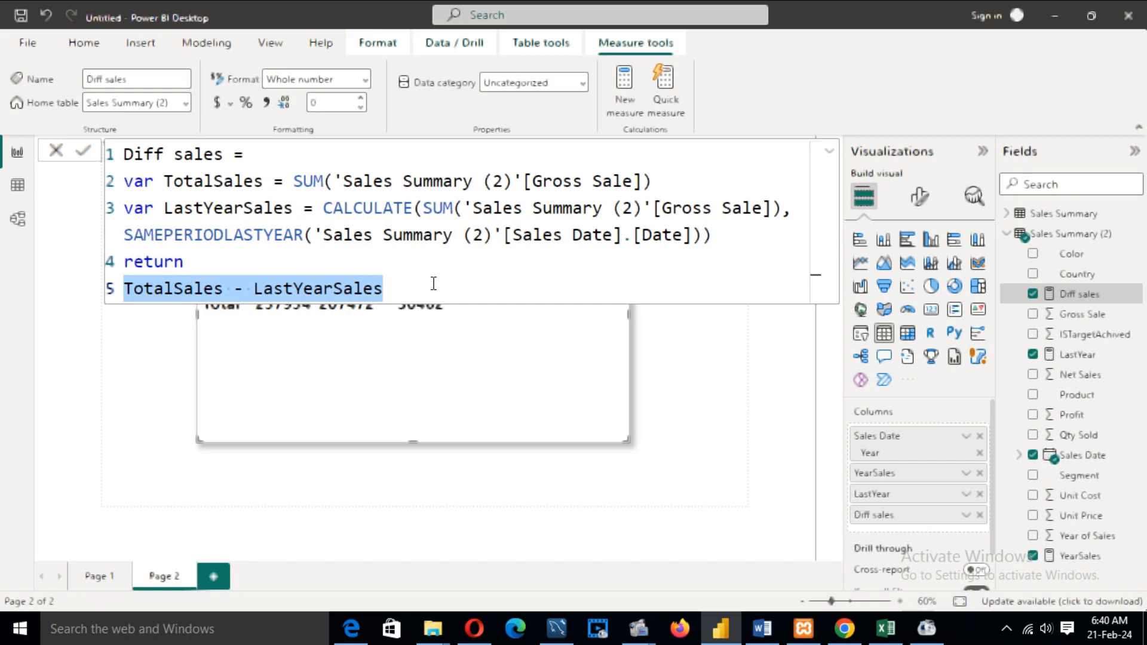
click(433, 289)
double_click(237, 289)
click(390, 289)
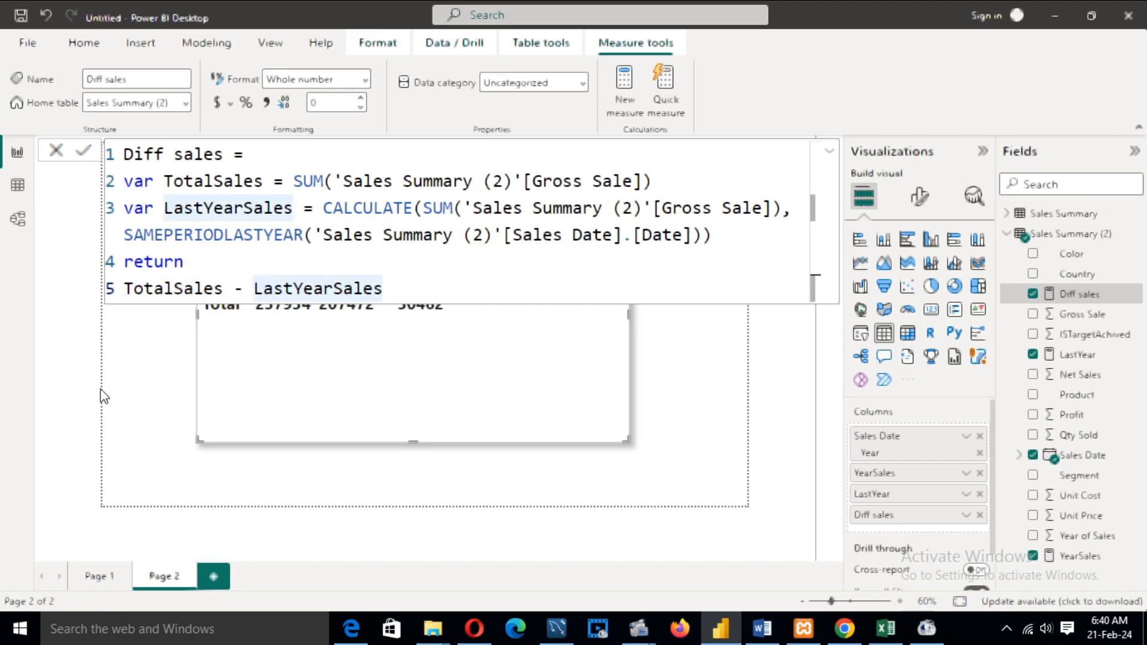
click(142, 389)
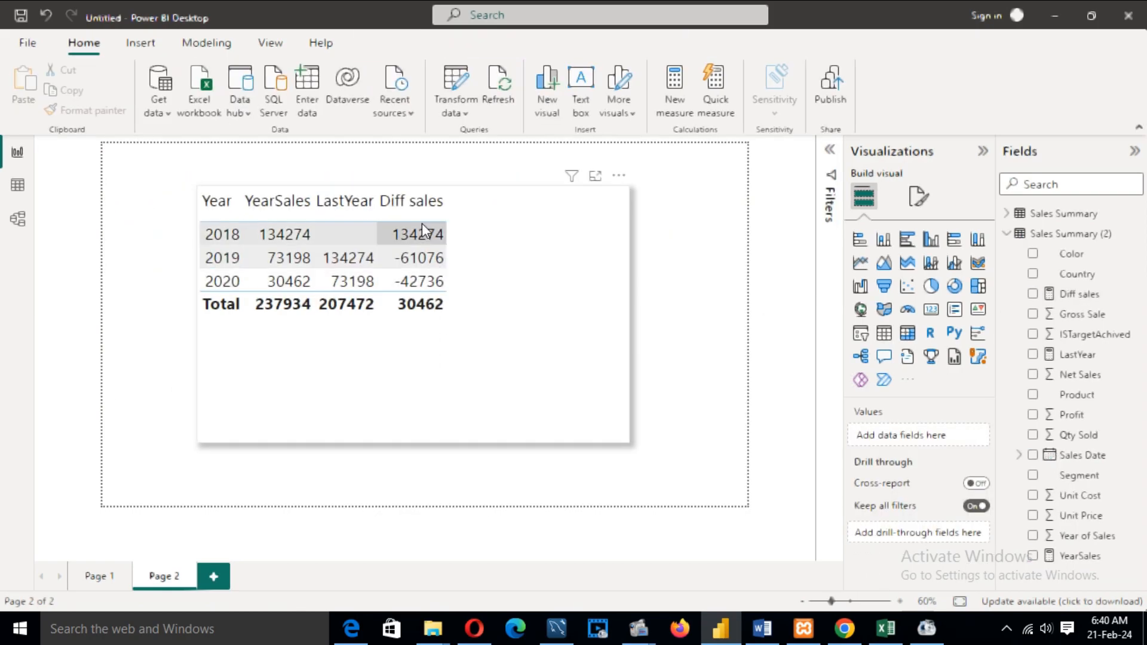